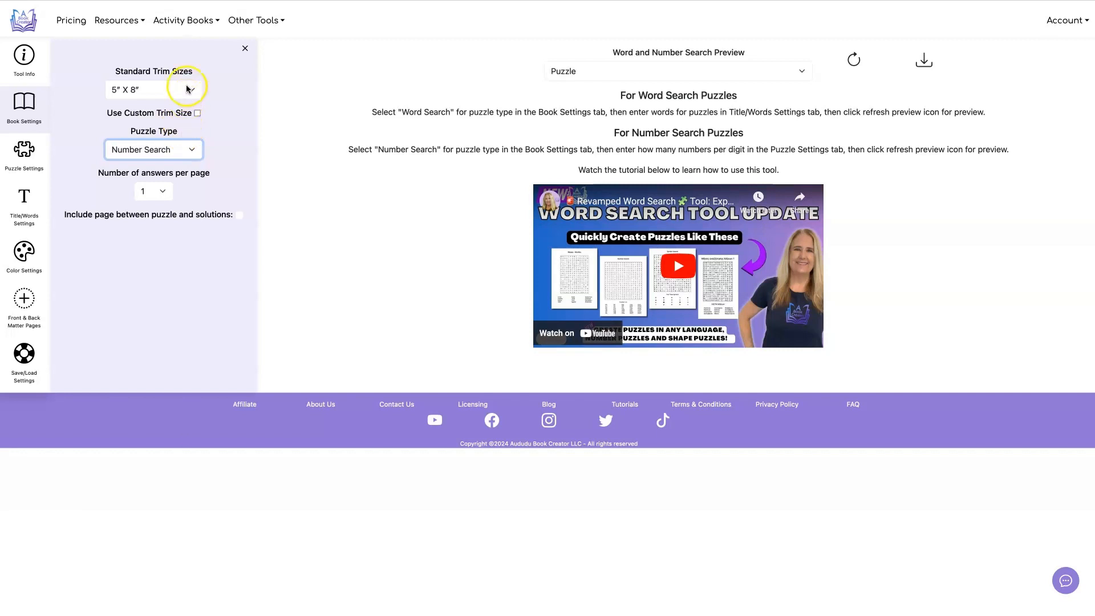
- Set the book's standard trim size to 8.5" X 11"
{"action": "left_click", "coordinate": [188, 90]}
{"action": "left_click", "coordinate": [163, 232]}
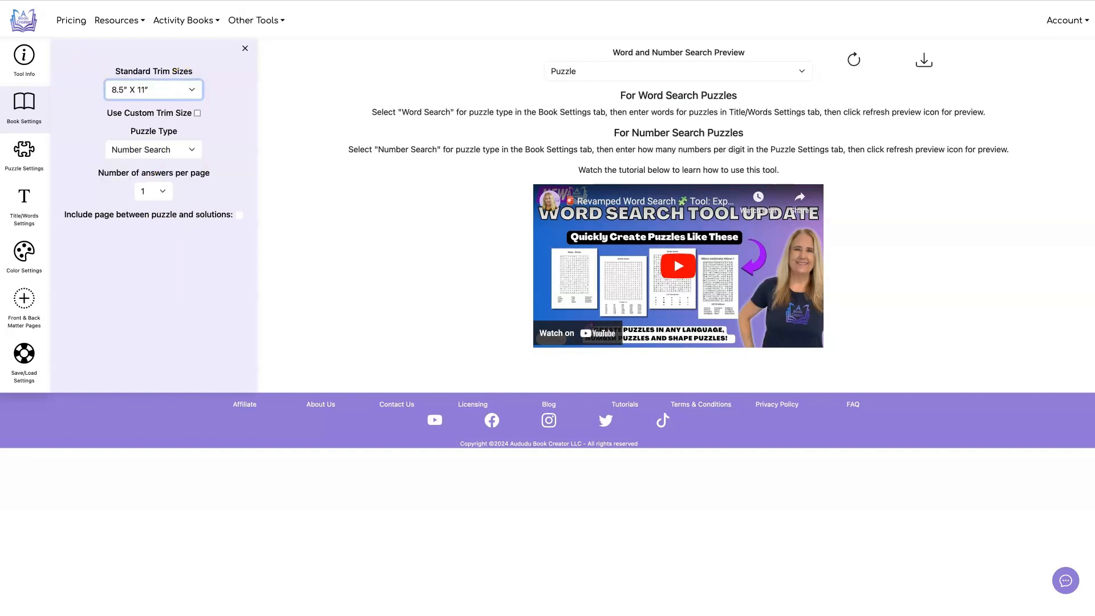
- Set the puzzles to contain 10 numbers each of 3, 4, 5 and 6 digits, and refresh the preview
{"action": "left_click", "coordinate": [24, 153]}
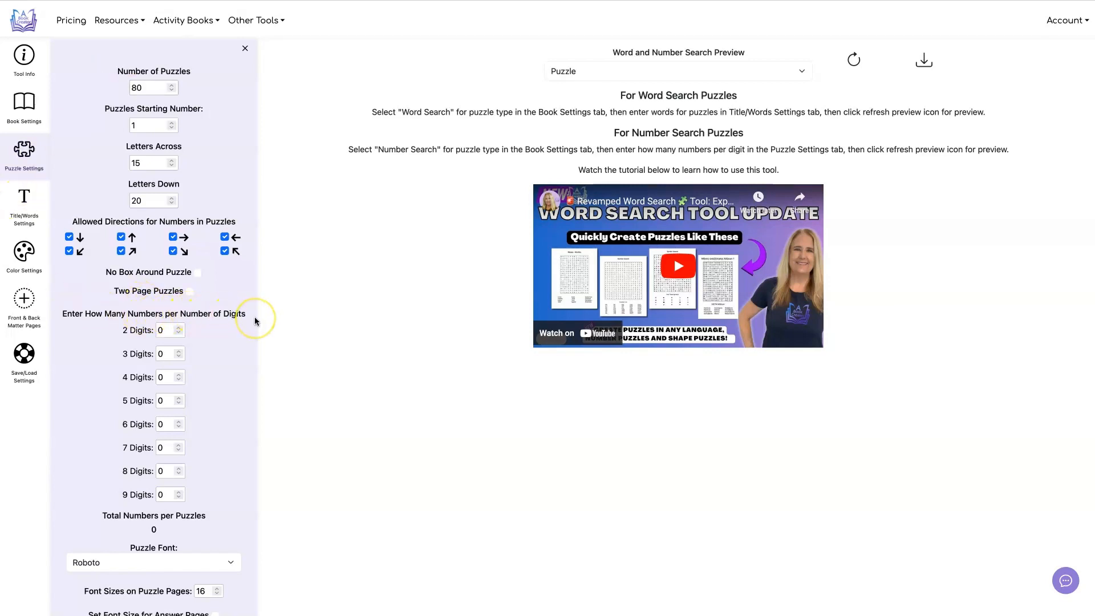
{"action": "left_click", "coordinate": [160, 353]}
{"action": "type", "text": "1"}
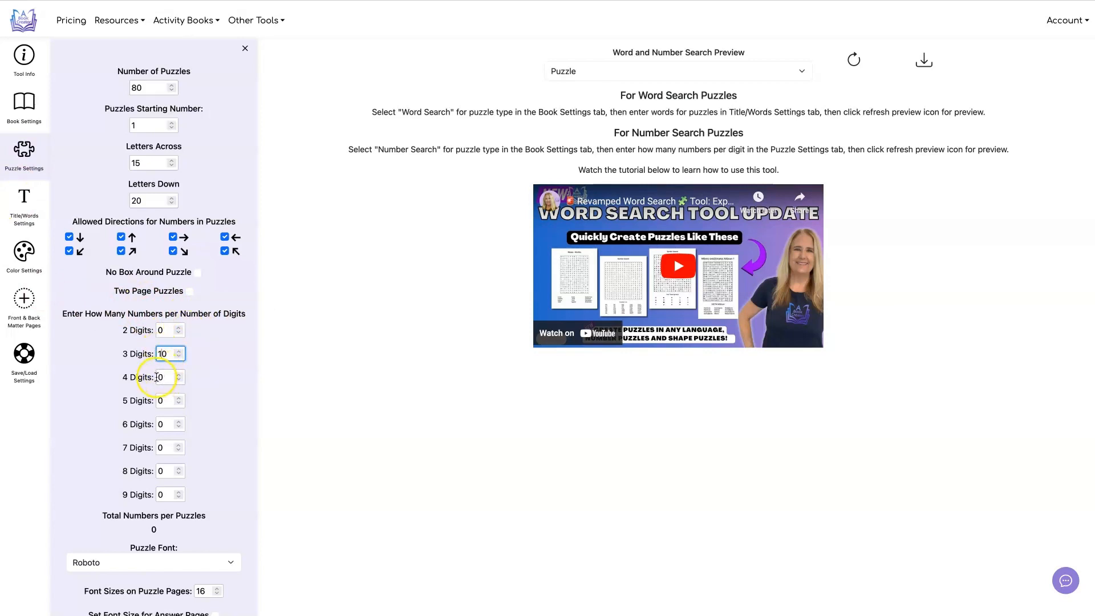
{"action": "left_click", "coordinate": [159, 377]}
{"action": "type", "text": "1"}
{"action": "left_click", "coordinate": [157, 399]}
{"action": "type", "text": "1"}
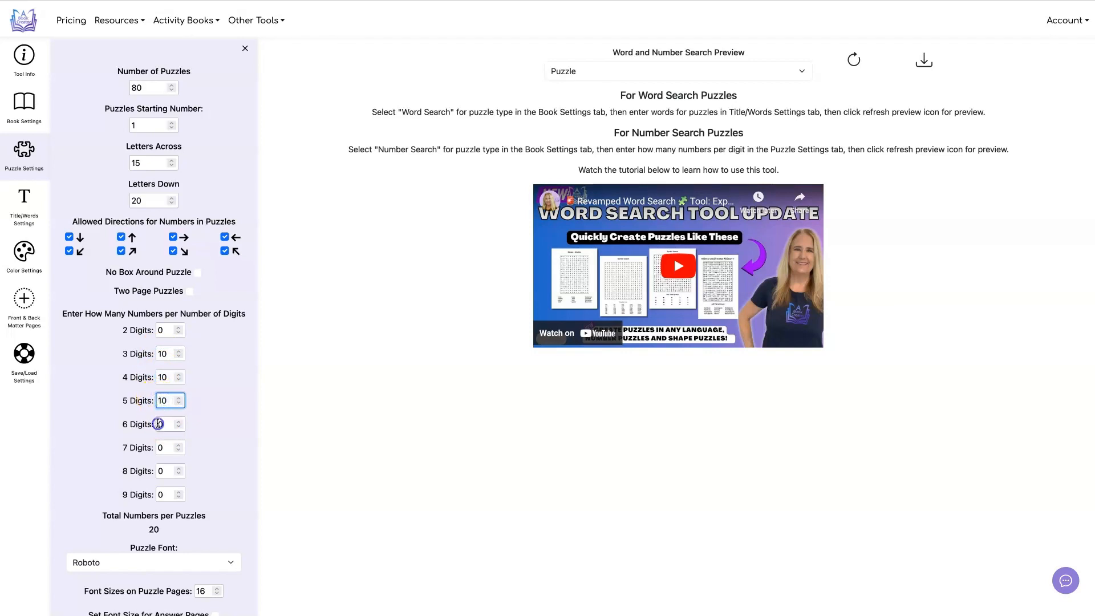
{"action": "left_click", "coordinate": [157, 423]}
{"action": "type", "text": "1"}
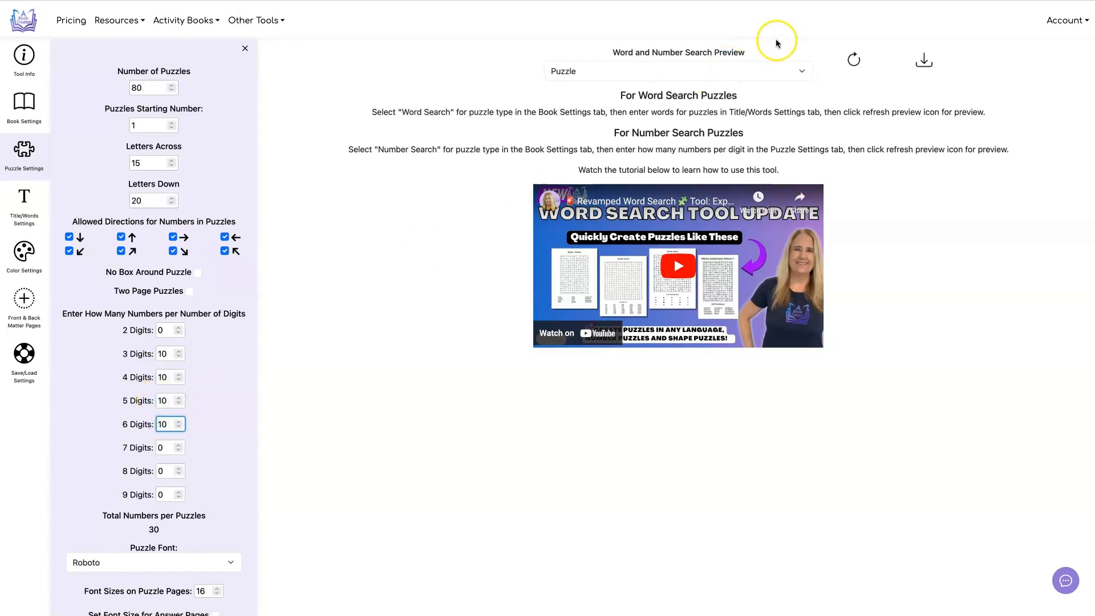
{"action": "left_click", "coordinate": [851, 58]}
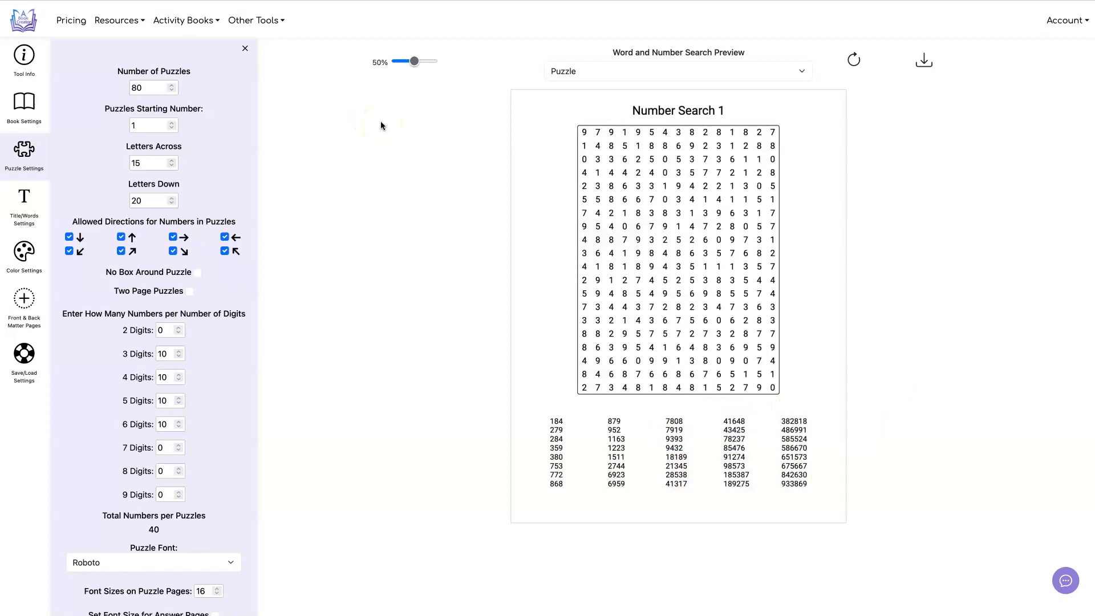
- Enable two-page puzzles and refresh the preview
{"action": "left_click", "coordinate": [190, 291]}
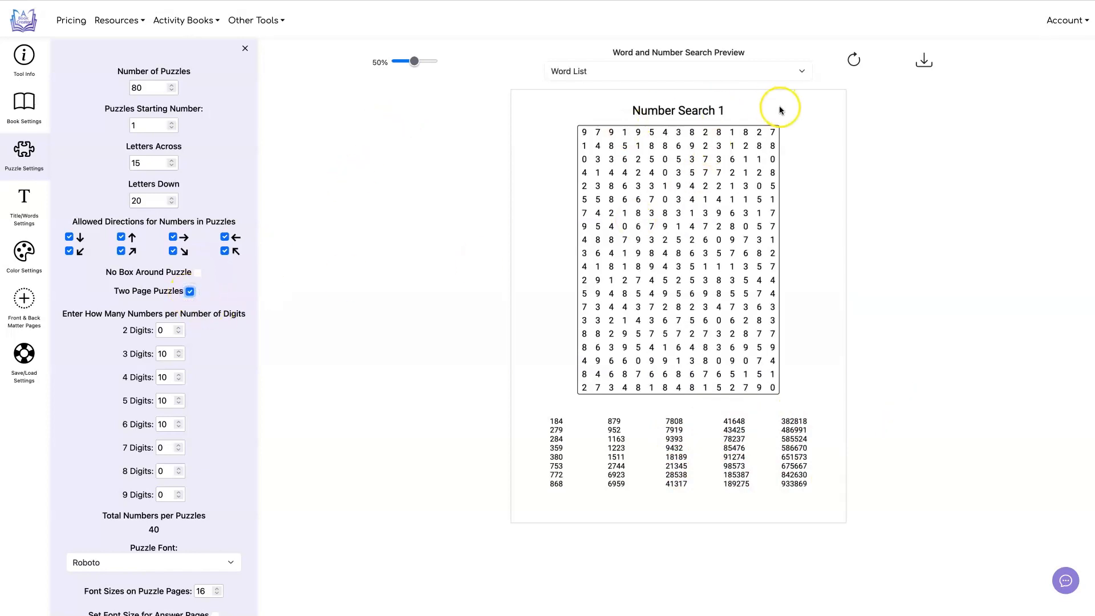
{"action": "left_click", "coordinate": [853, 59]}
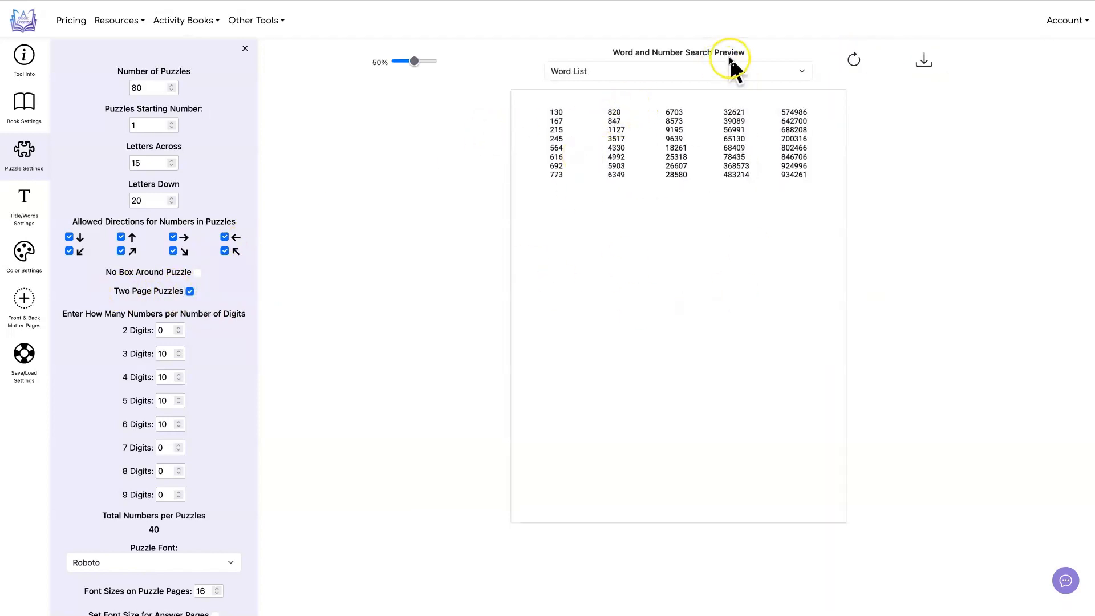
- Examine the puzzle, answer and word list pages of the two-page layout in the preview
{"action": "left_click", "coordinate": [743, 71]}
{"action": "left_click", "coordinate": [744, 78]}
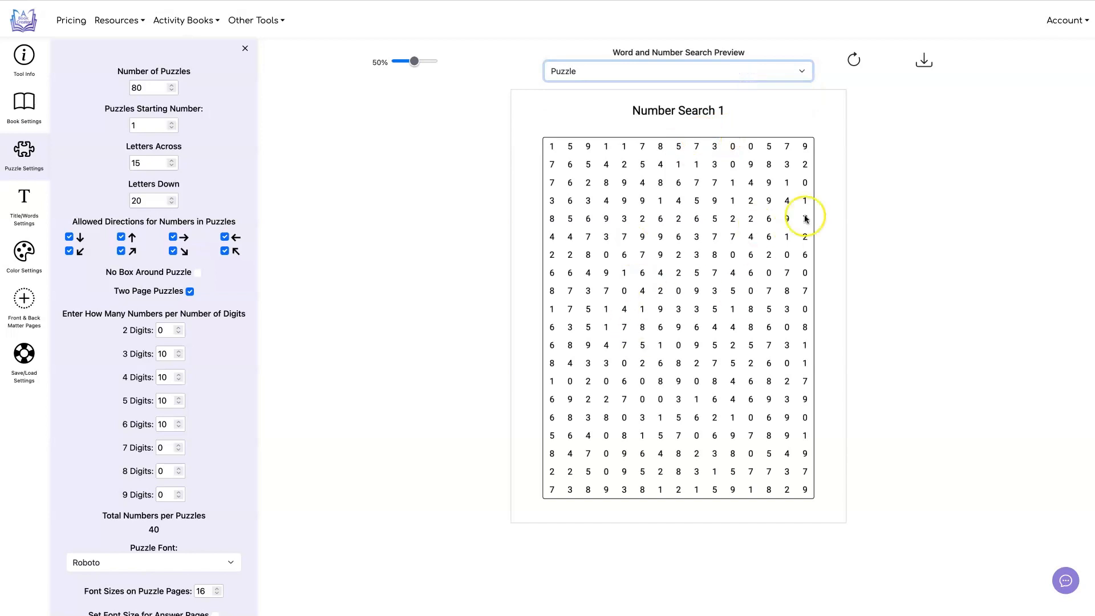
{"action": "left_click", "coordinate": [786, 75]}
{"action": "left_click", "coordinate": [783, 78]}
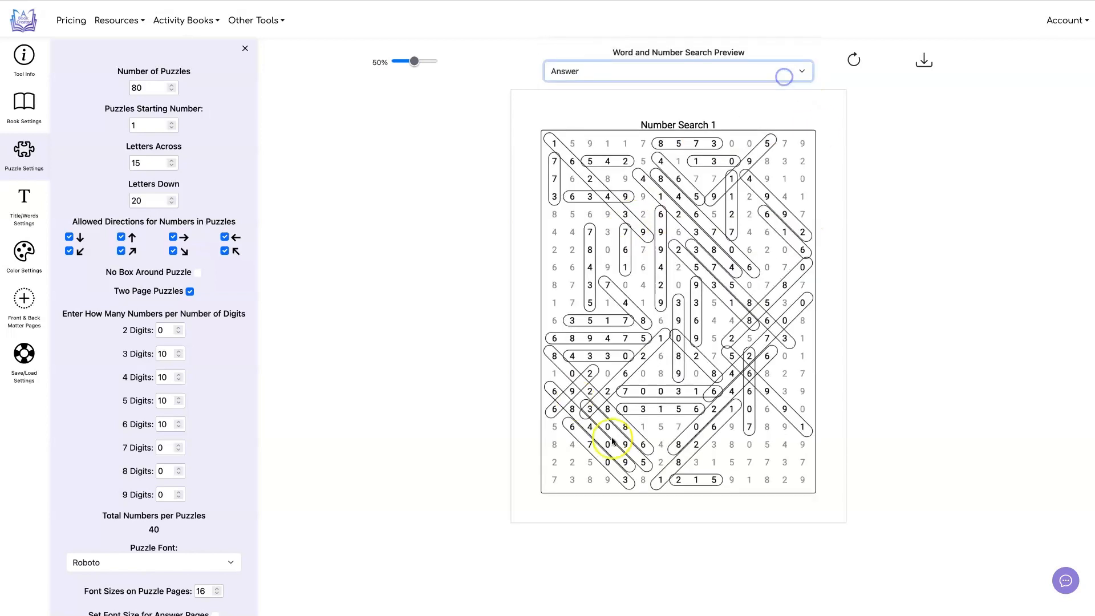
{"action": "left_click", "coordinate": [706, 65]}
{"action": "left_click", "coordinate": [713, 43]}
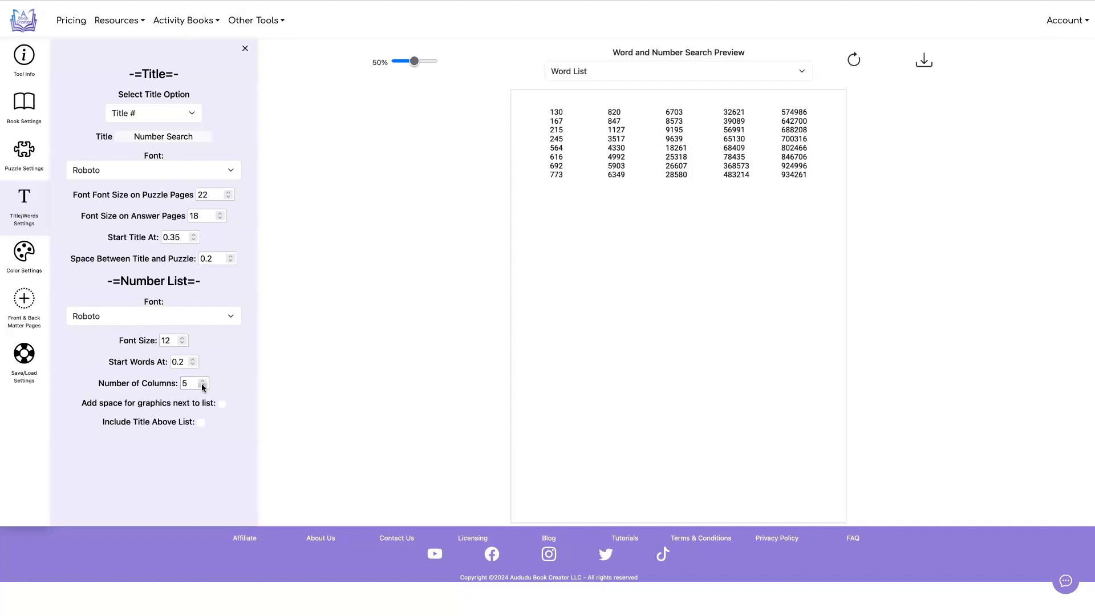
- Set the number list to 2 columns with a font size of 20
{"action": "left_click", "coordinate": [203, 387]}
{"action": "left_click", "coordinate": [200, 379]}
{"action": "left_click", "coordinate": [203, 380]}
{"action": "left_click", "coordinate": [203, 380]}
{"action": "left_click", "coordinate": [202, 385]}
{"action": "left_click", "coordinate": [202, 385]}
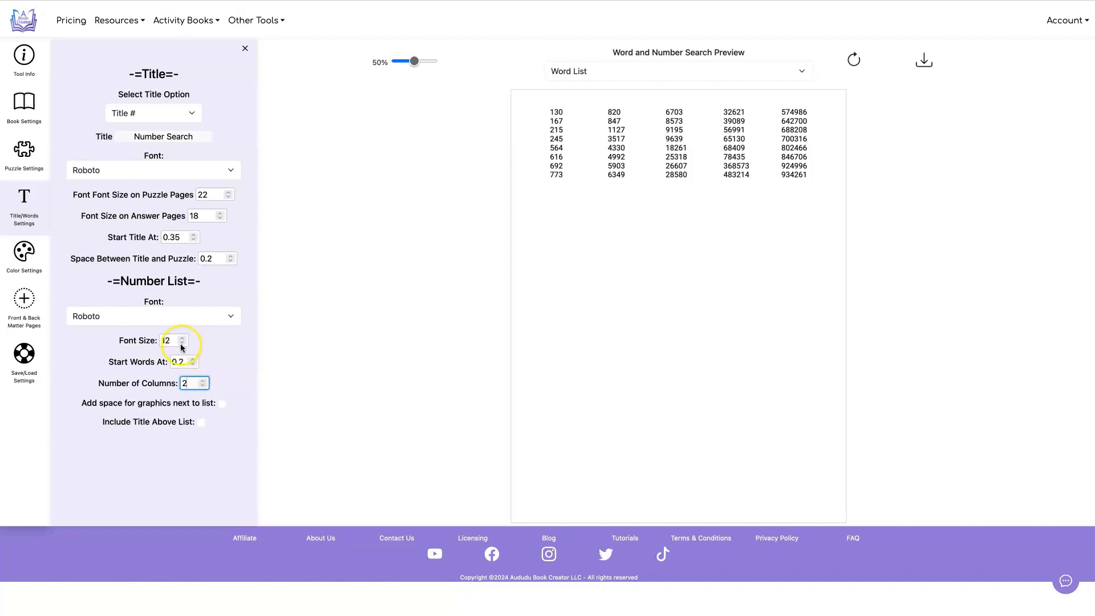
{"action": "left_click_drag", "start_coordinate": [172, 342], "coordinate": [145, 342]}
{"action": "type", "text": "20"}
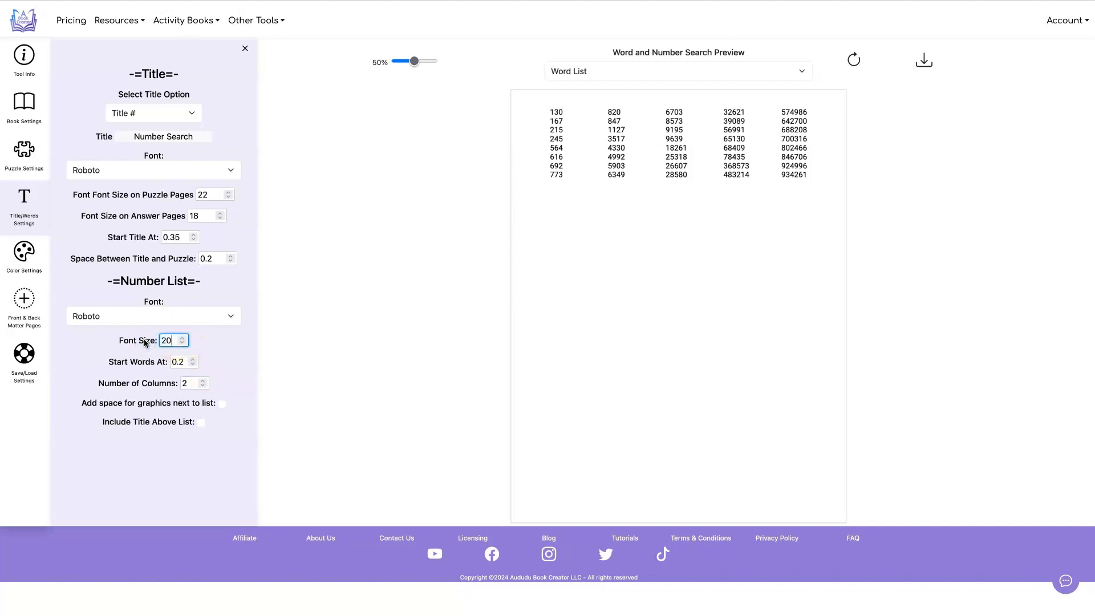
- Include a title above the number list, keeping the text "Number List", and set its font size to 22
{"action": "left_click", "coordinate": [201, 422]}
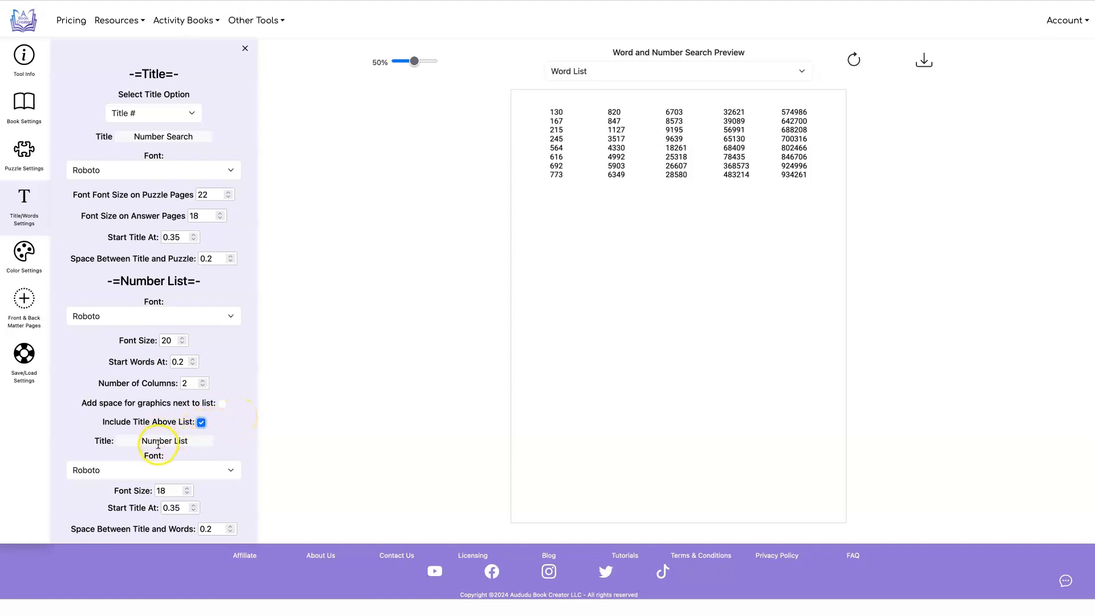
{"action": "left_click_drag", "start_coordinate": [140, 442], "coordinate": [204, 443]}
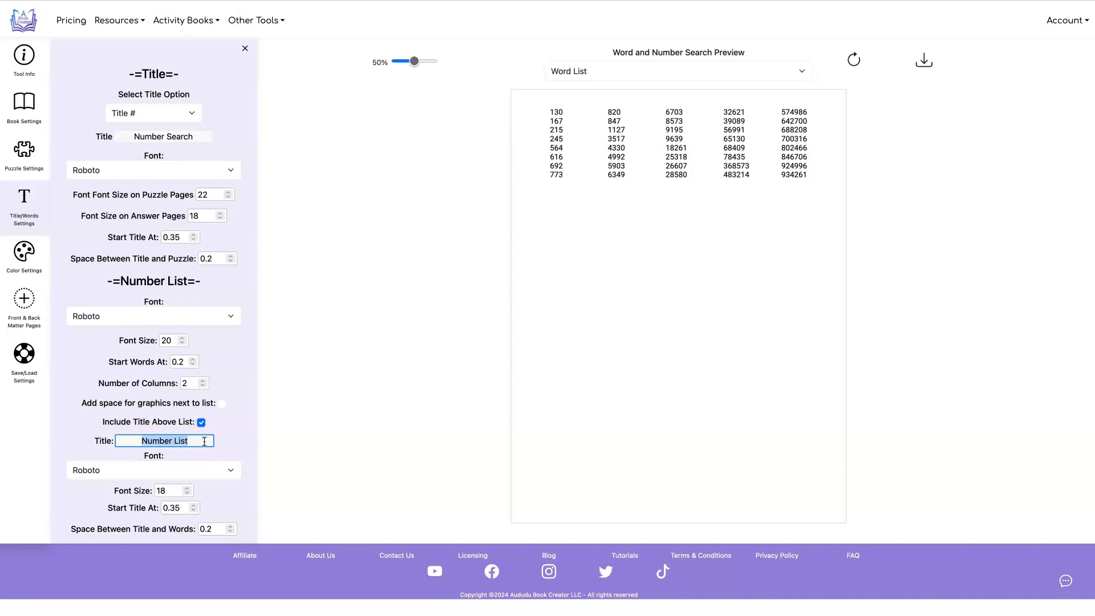
{"action": "left_click", "coordinate": [251, 430]}
{"action": "left_click", "coordinate": [186, 488]}
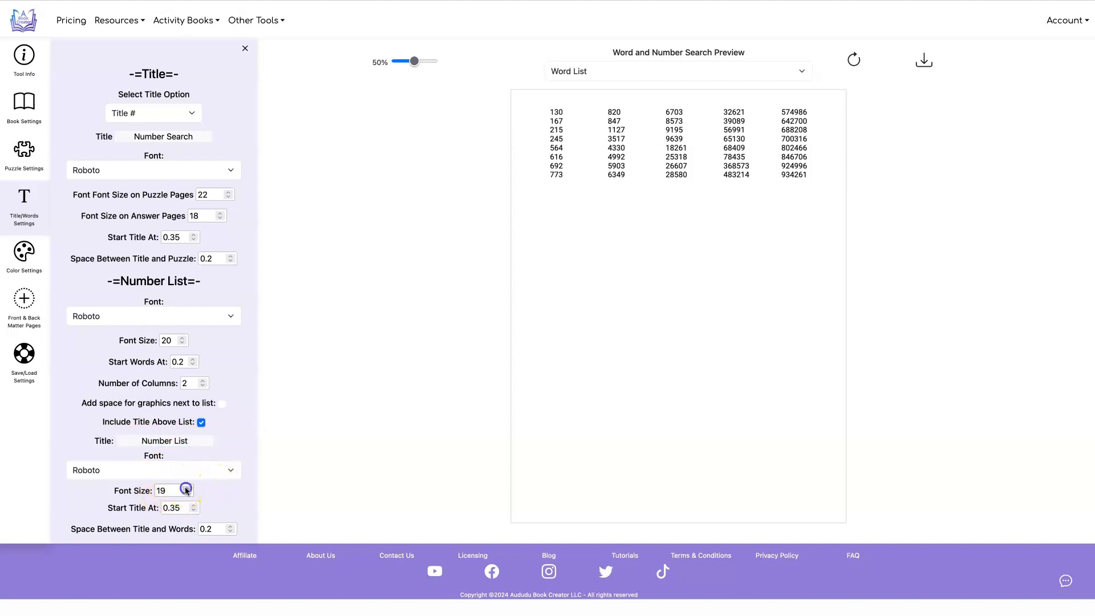
{"action": "left_click", "coordinate": [187, 488]}
{"action": "left_click", "coordinate": [186, 488]}
{"action": "left_click", "coordinate": [303, 415]}
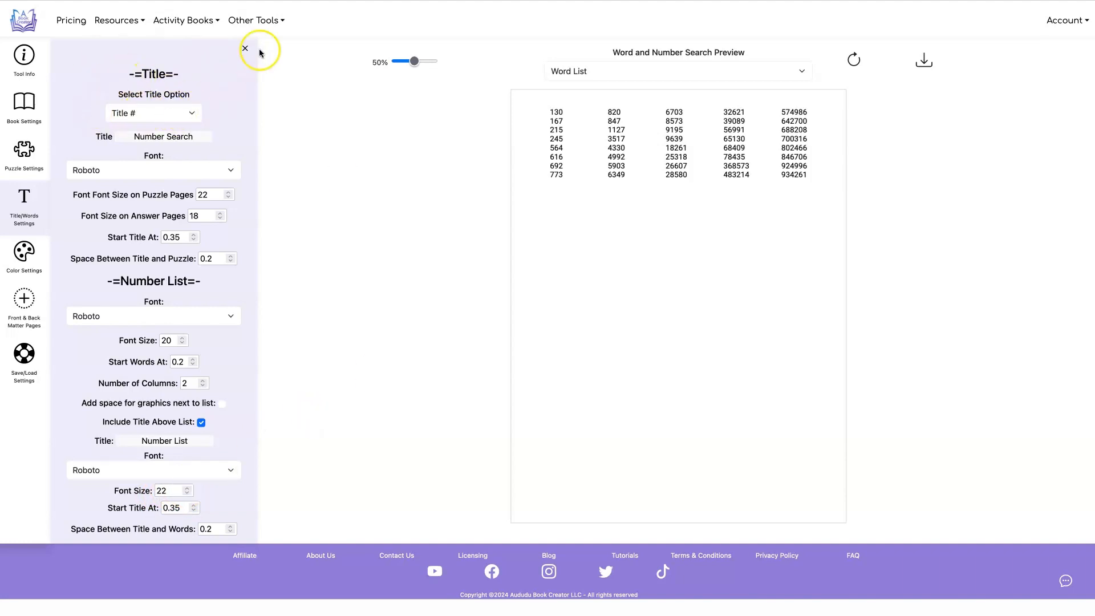
- Set the title font size on puzzle pages to 25 and view the answer page in the refreshed preview
{"action": "left_click", "coordinate": [229, 194]}
{"action": "left_click", "coordinate": [303, 181]}
{"action": "left_click", "coordinate": [853, 60]}
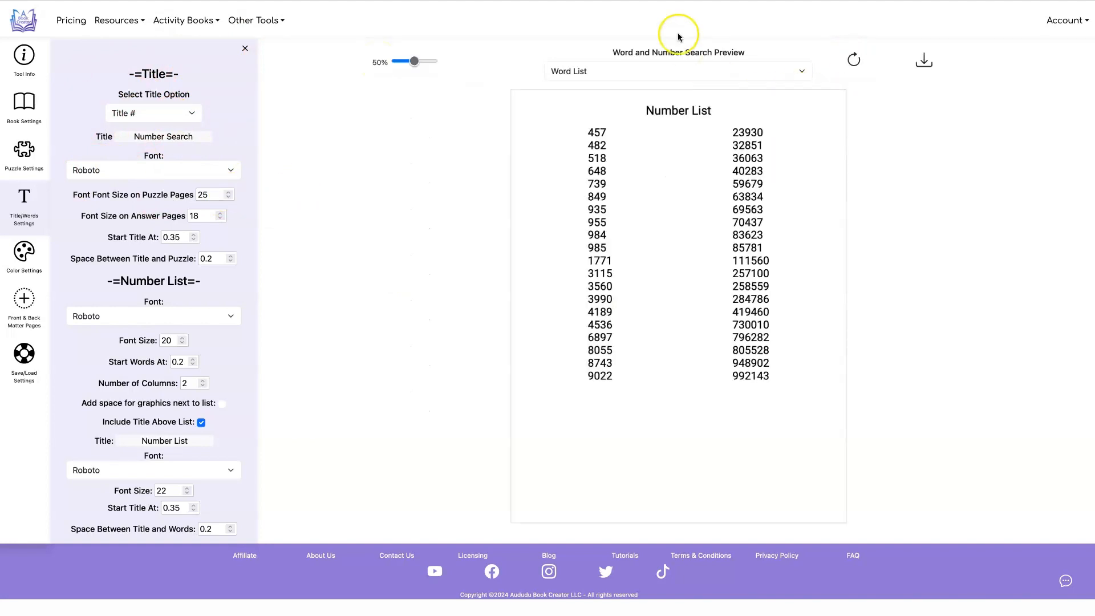
{"action": "left_click", "coordinate": [724, 74]}
{"action": "left_click", "coordinate": [725, 81]}
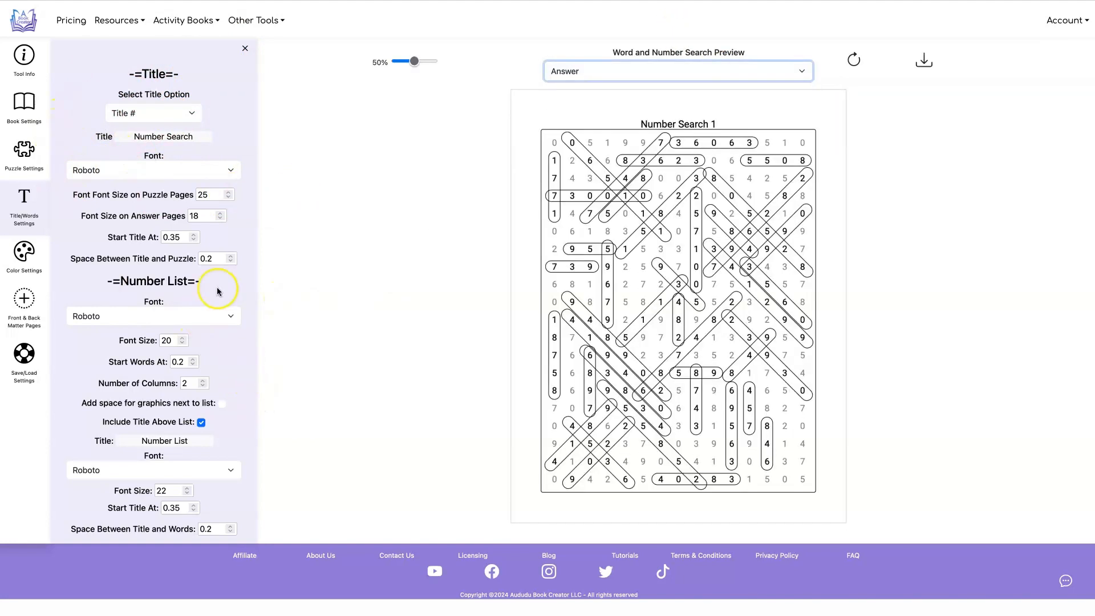
- Turn off two-page puzzles and refresh the preview
{"action": "left_click", "coordinate": [24, 152]}
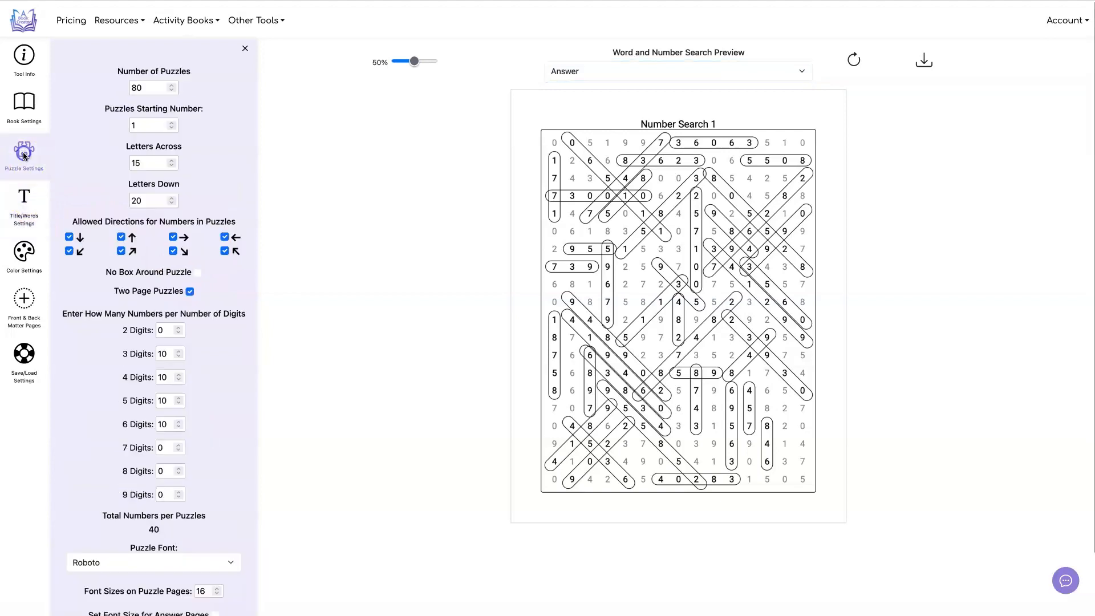
{"action": "left_click", "coordinate": [190, 292]}
{"action": "left_click", "coordinate": [190, 291]}
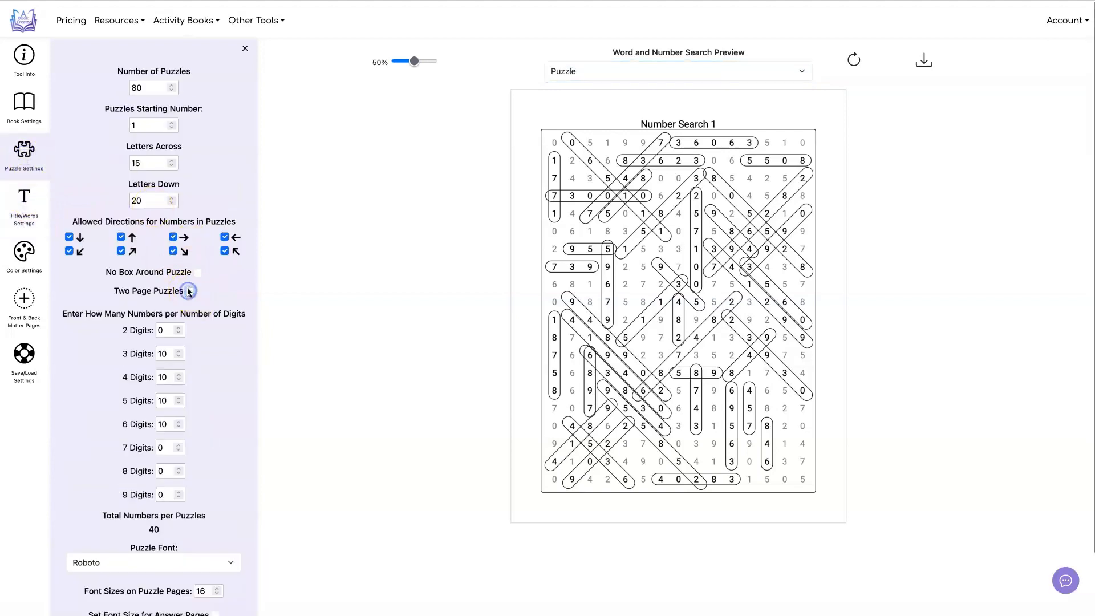
{"action": "left_click", "coordinate": [855, 58]}
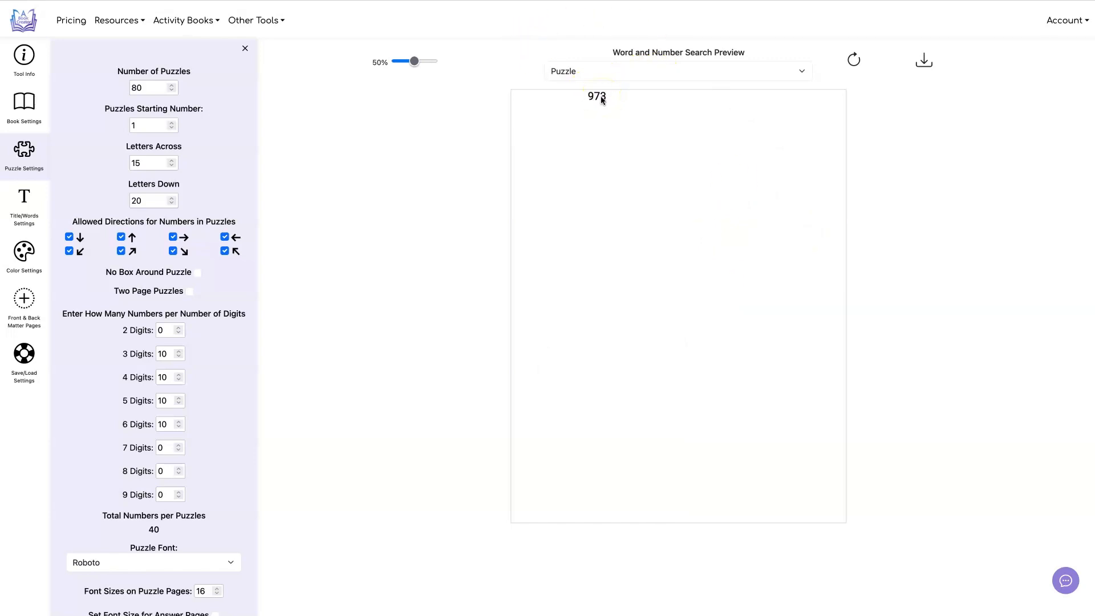
- Set the number list's font size to 12 and its number of columns to 5, and refresh the puzzle preview
{"action": "left_click", "coordinate": [24, 200]}
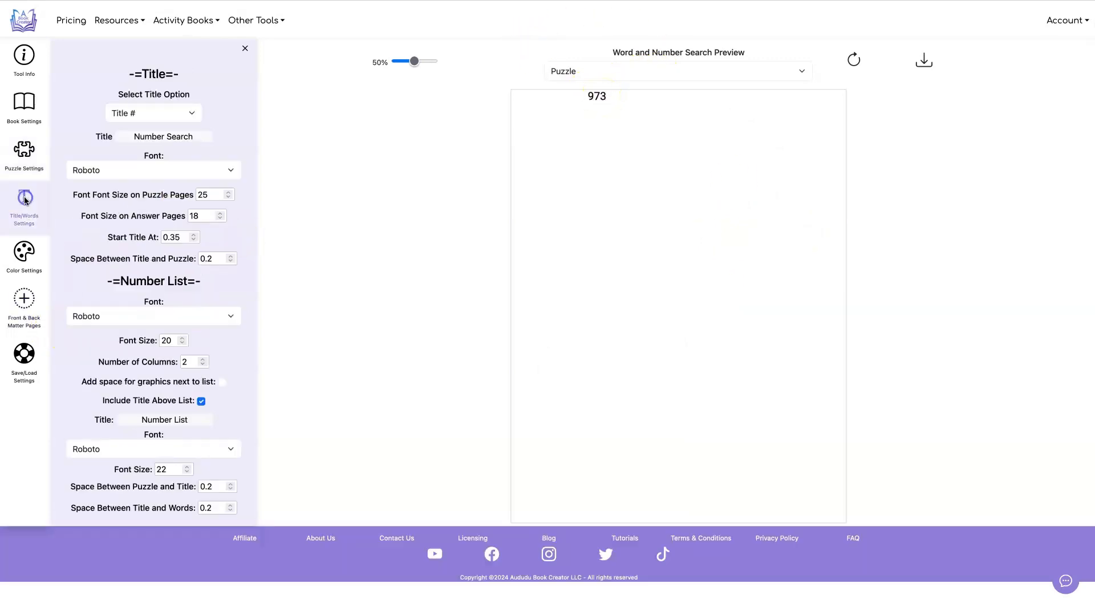
{"action": "left_click", "coordinate": [180, 343]}
{"action": "left_click", "coordinate": [180, 344]}
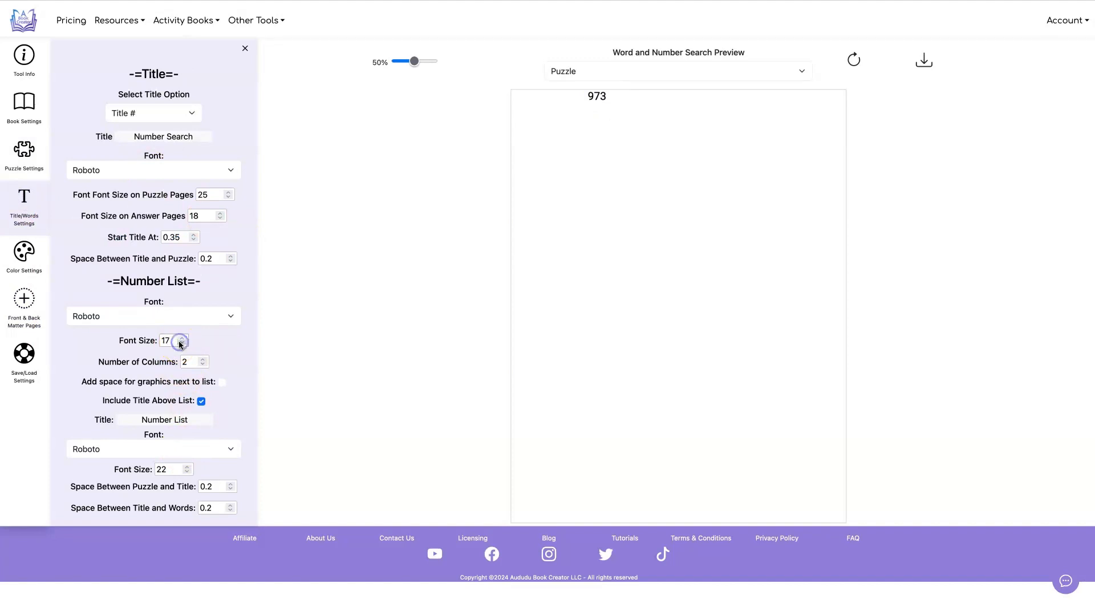
{"action": "left_click", "coordinate": [180, 343]}
{"action": "left_click", "coordinate": [180, 343]}
{"action": "left_click", "coordinate": [180, 343]}
{"action": "left_click", "coordinate": [180, 344]}
{"action": "left_click", "coordinate": [180, 343]}
{"action": "left_click", "coordinate": [203, 358]}
{"action": "left_click", "coordinate": [203, 359]}
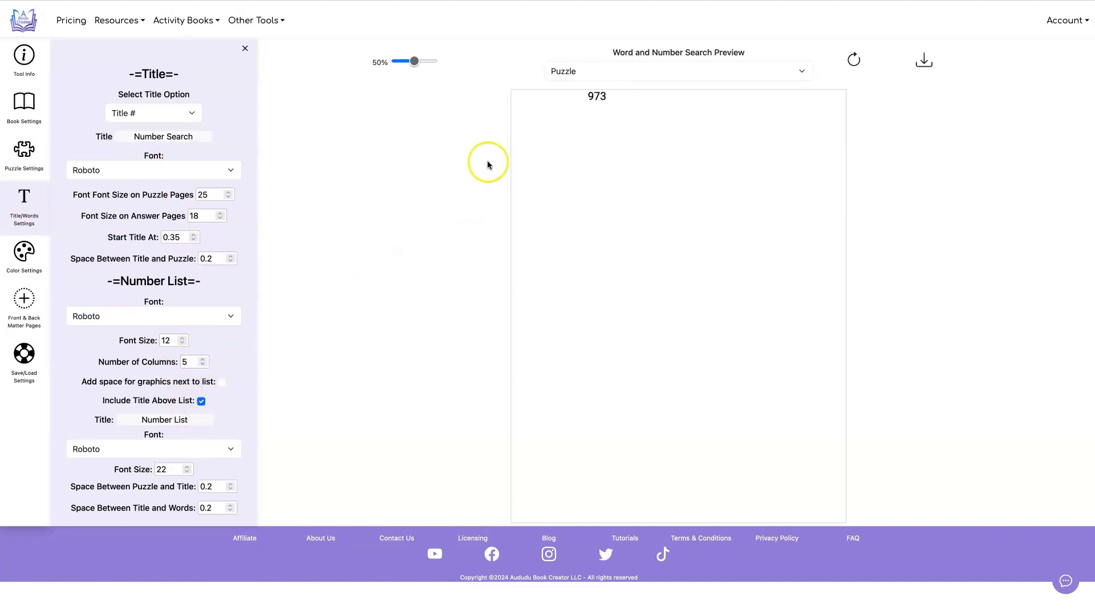
{"action": "left_click", "coordinate": [853, 59]}
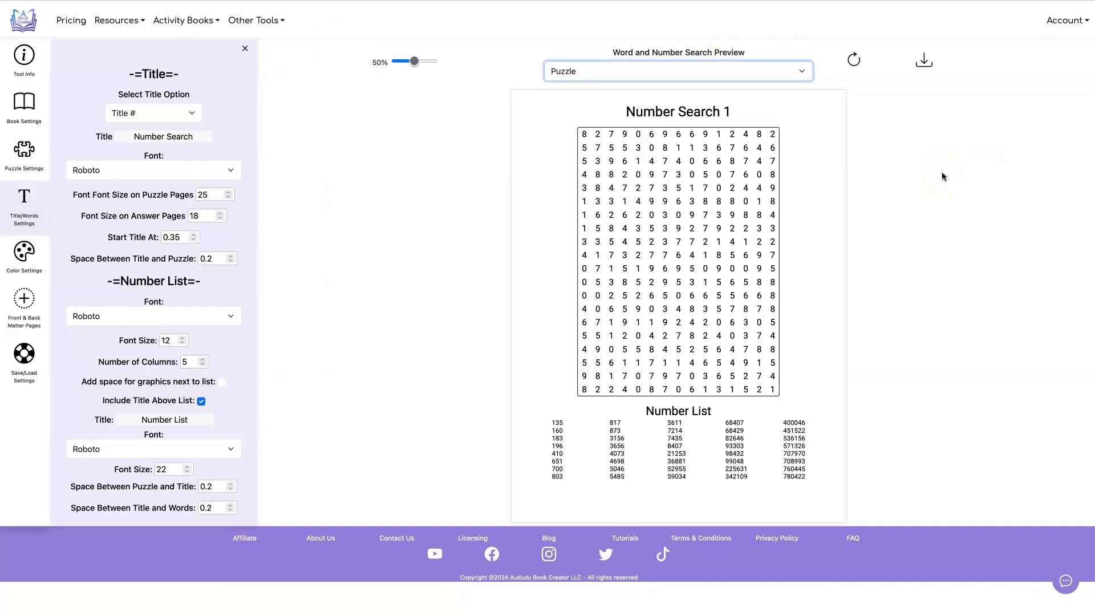
- Reduce the font size of the title above the number list to 14
{"action": "left_click", "coordinate": [721, 410]}
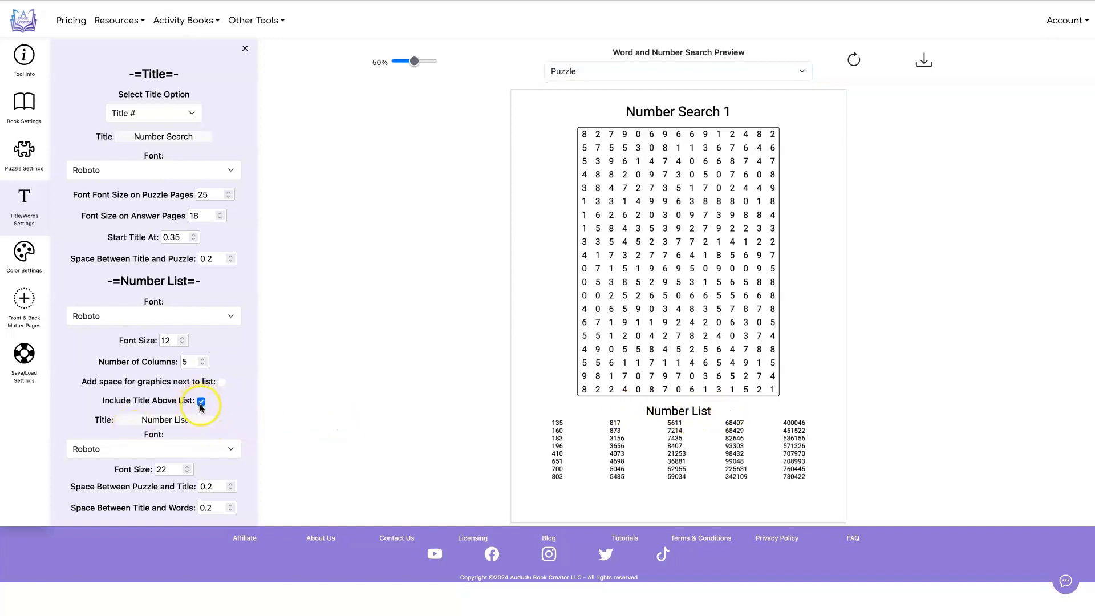
{"action": "left_click", "coordinate": [187, 471]}
{"action": "left_click", "coordinate": [186, 472]}
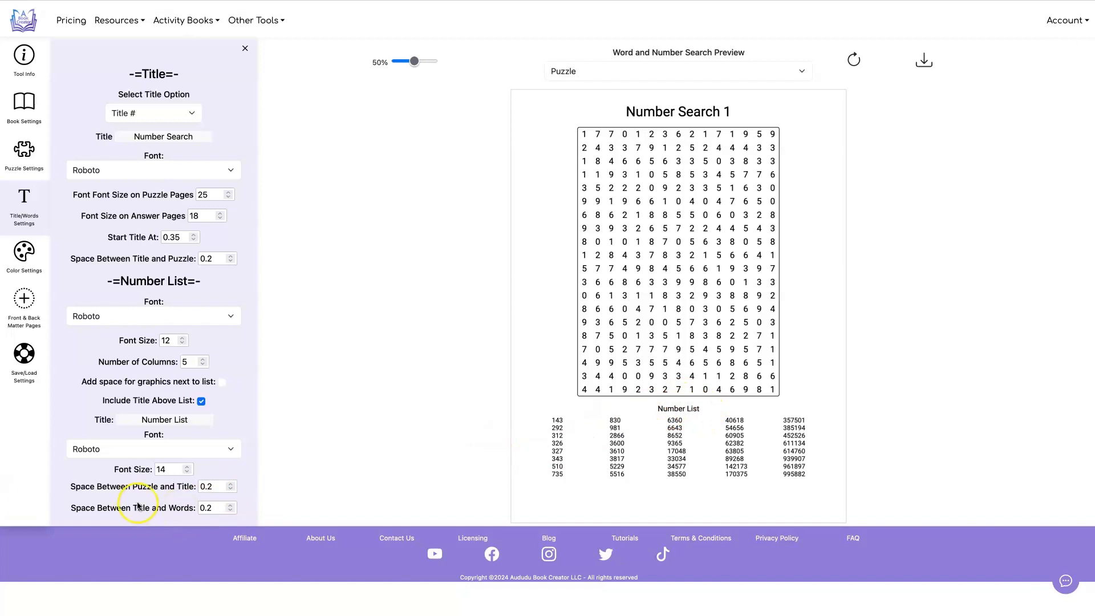
- Set the spacing between title and words and between puzzle and title to 0.4 each, refreshing the preview
{"action": "left_click", "coordinate": [231, 505]}
{"action": "left_click", "coordinate": [853, 60]}
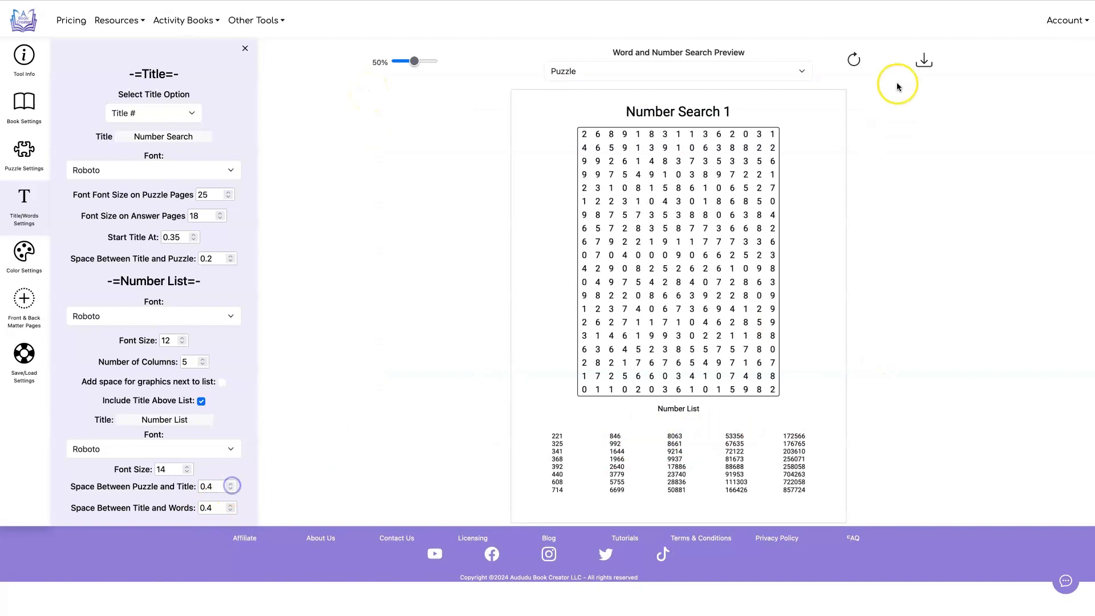
{"action": "left_click", "coordinate": [854, 59]}
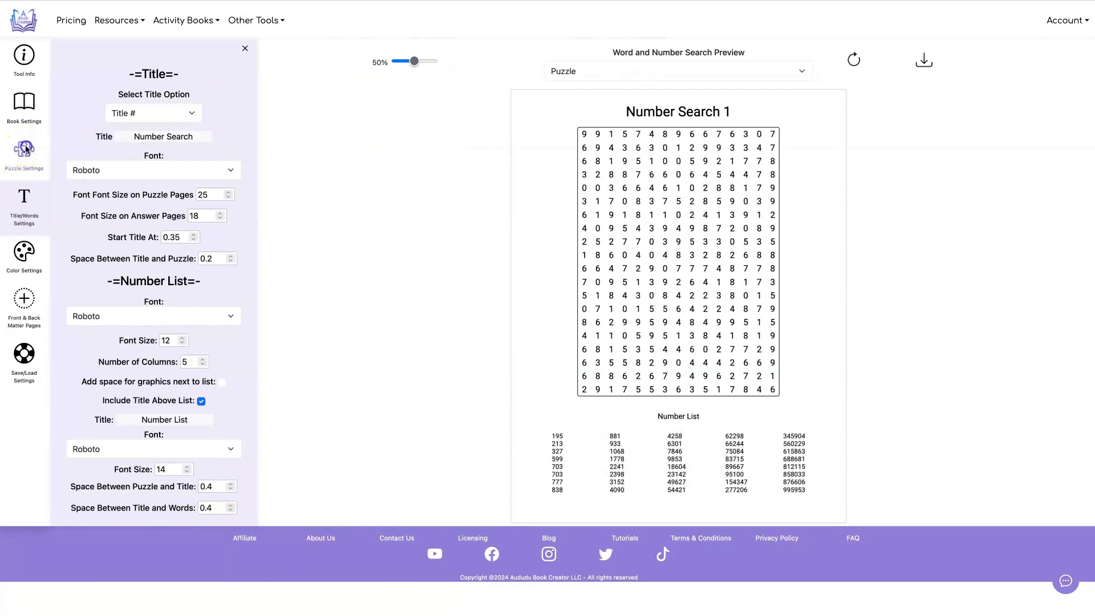
- Remove the box around a puzzle grid set to 20 letters across, and view the answer page in the refreshed preview
{"action": "left_click", "coordinate": [21, 150]}
{"action": "left_click", "coordinate": [198, 272]}
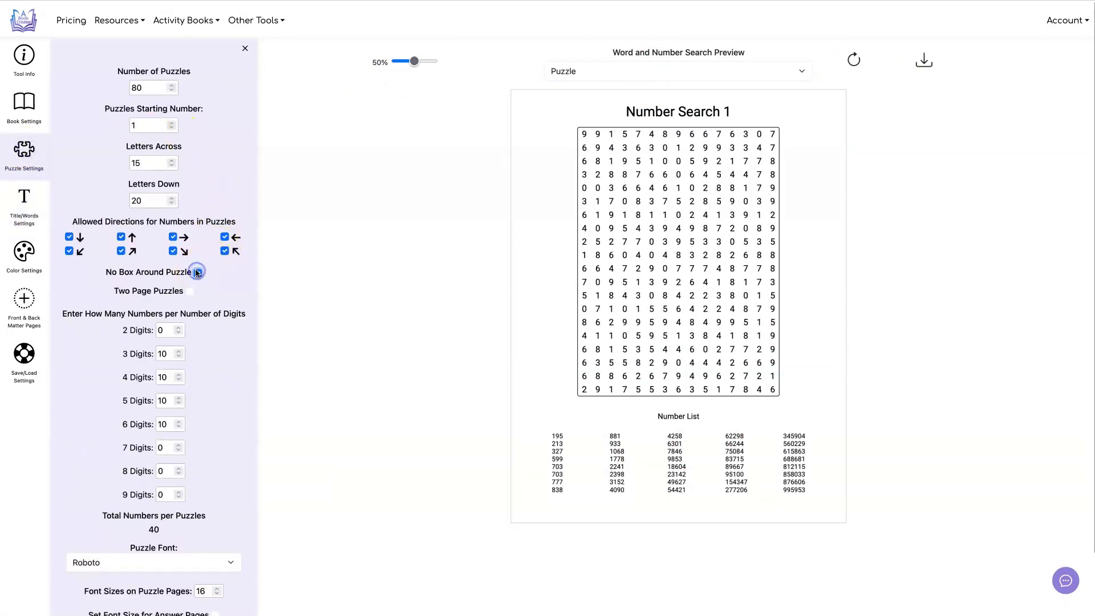
{"action": "left_click_drag", "start_coordinate": [154, 166], "coordinate": [116, 165]}
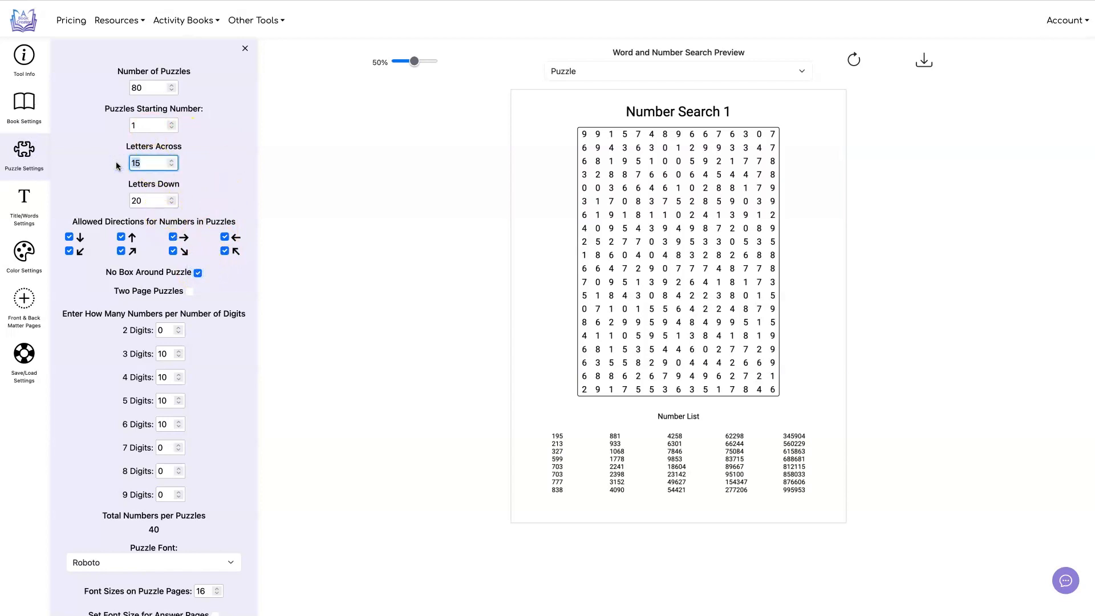
{"action": "type", "text": "20"}
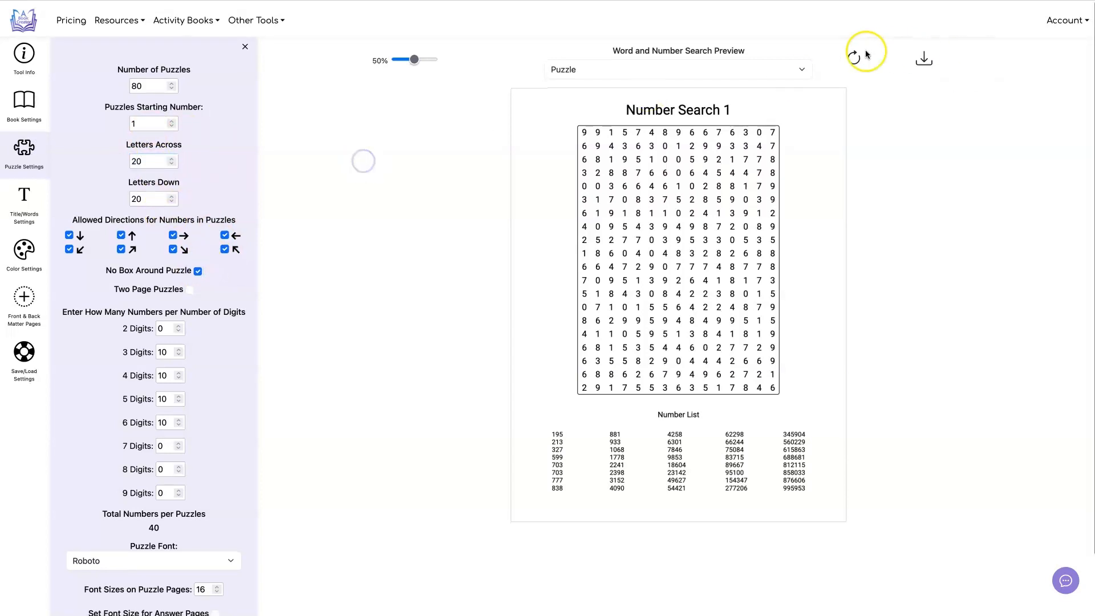
{"action": "left_click", "coordinate": [854, 57]}
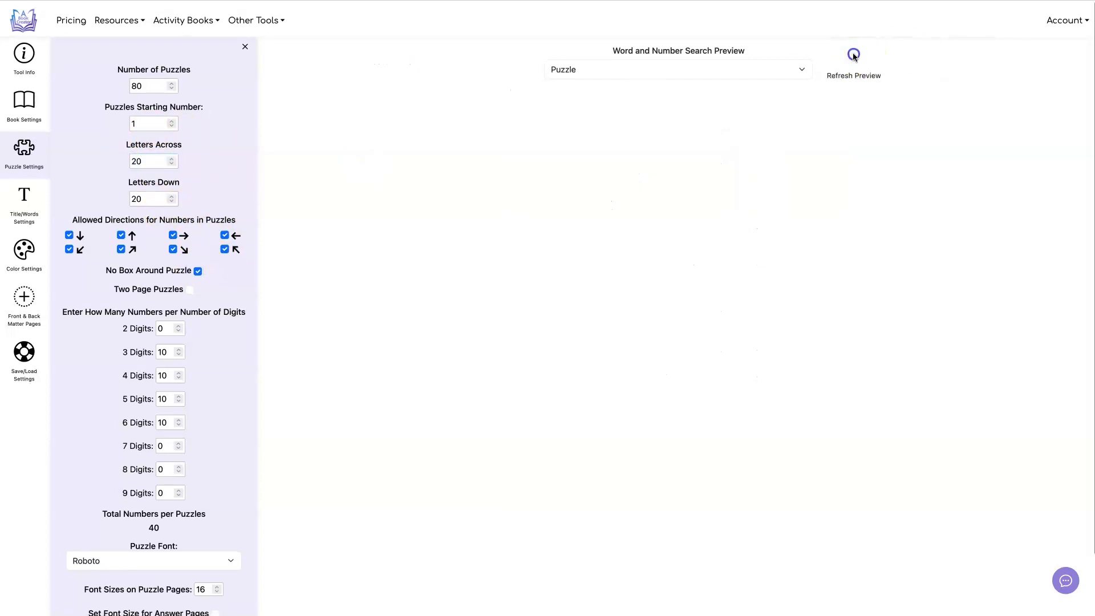
{"action": "left_click", "coordinate": [756, 76]}
{"action": "left_click", "coordinate": [736, 85]}
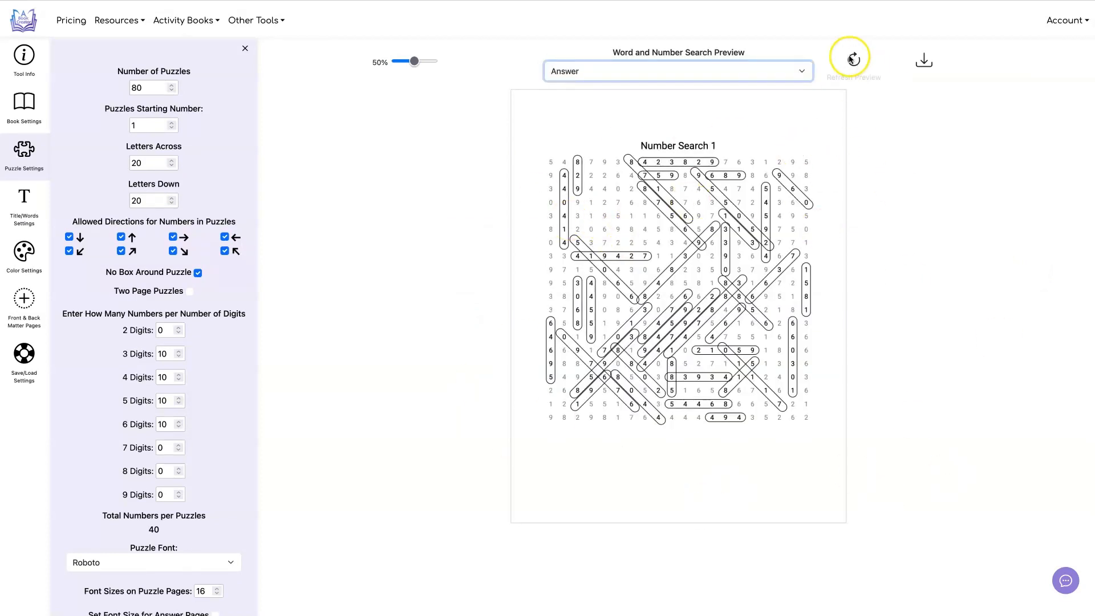
- Show the puzzle page in the preview and download the number search book as a PDF
{"action": "left_click", "coordinate": [787, 67]}
{"action": "left_click", "coordinate": [787, 54]}
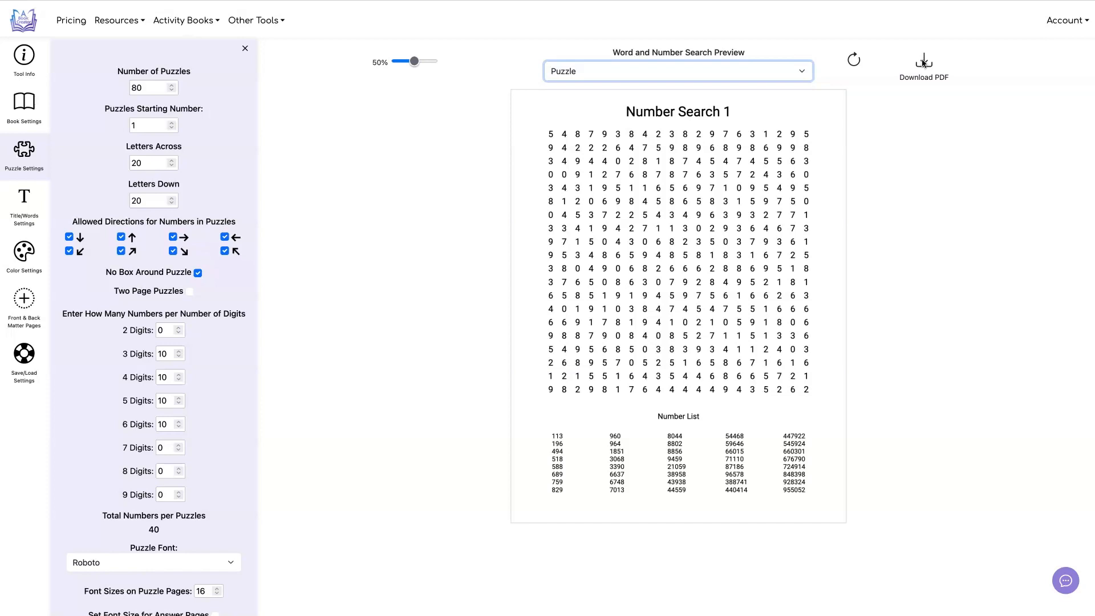
{"action": "left_click", "coordinate": [924, 61]}
- Look through the pages of the downloaded PDF to check the puzzles and their number lists
{"action": "scroll", "coordinate": [636, 199], "scroll_direction": "down", "scroll_amount": 20}
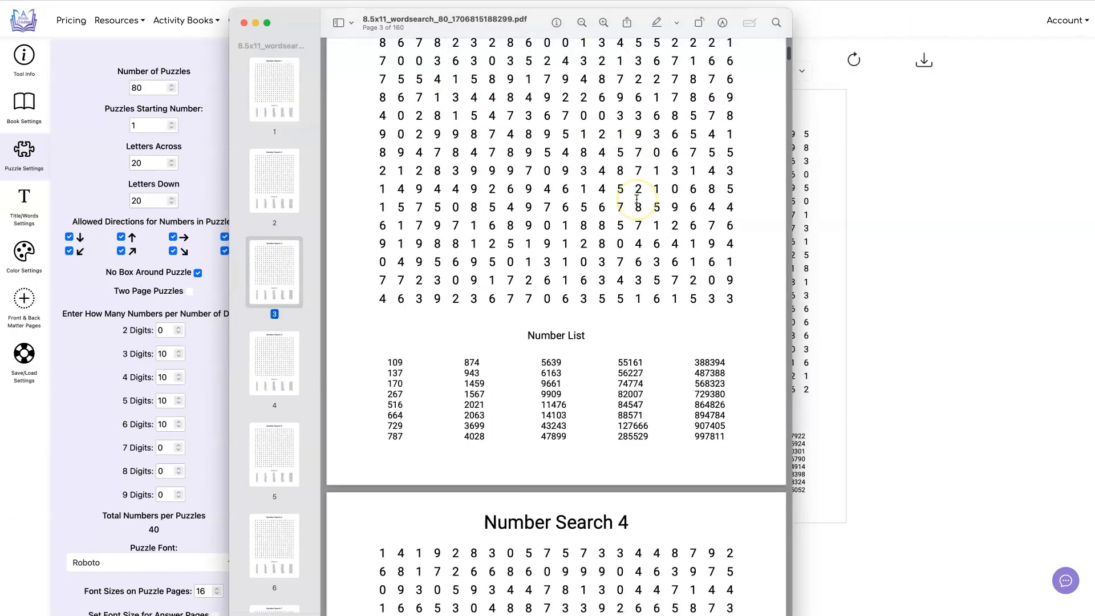
{"action": "scroll", "coordinate": [636, 199], "scroll_direction": "down", "scroll_amount": 20}
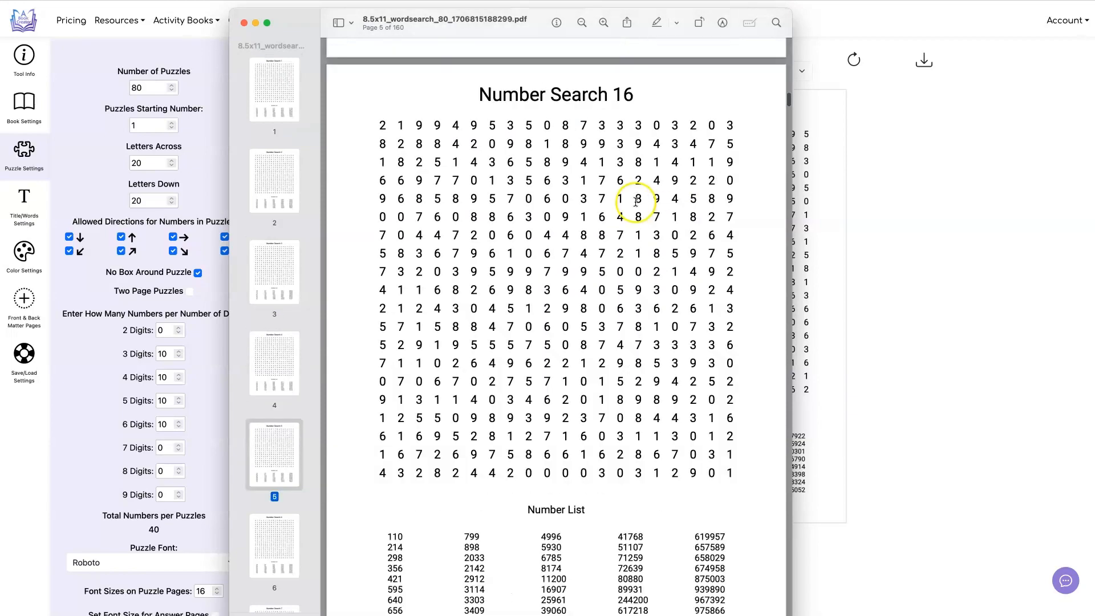
{"action": "left_click_drag", "start_coordinate": [789, 119], "coordinate": [772, 587]}
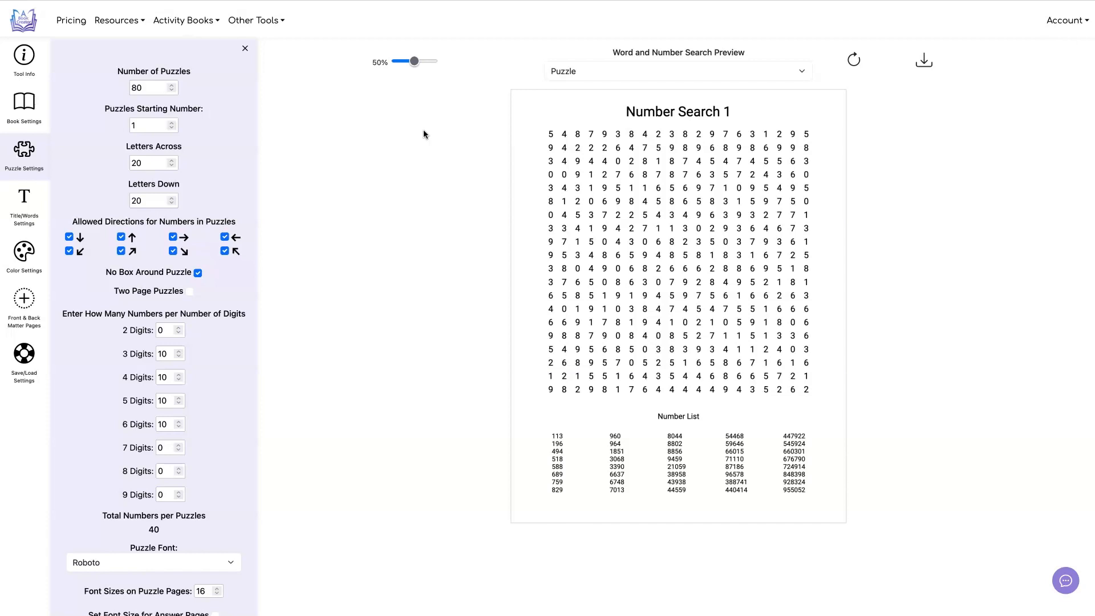
- Try the Different Titles option for the puzzle titles, with the list for one title per line ready for entry
{"action": "left_click", "coordinate": [146, 126]}
{"action": "left_click", "coordinate": [24, 202]}
{"action": "left_click", "coordinate": [179, 114]}
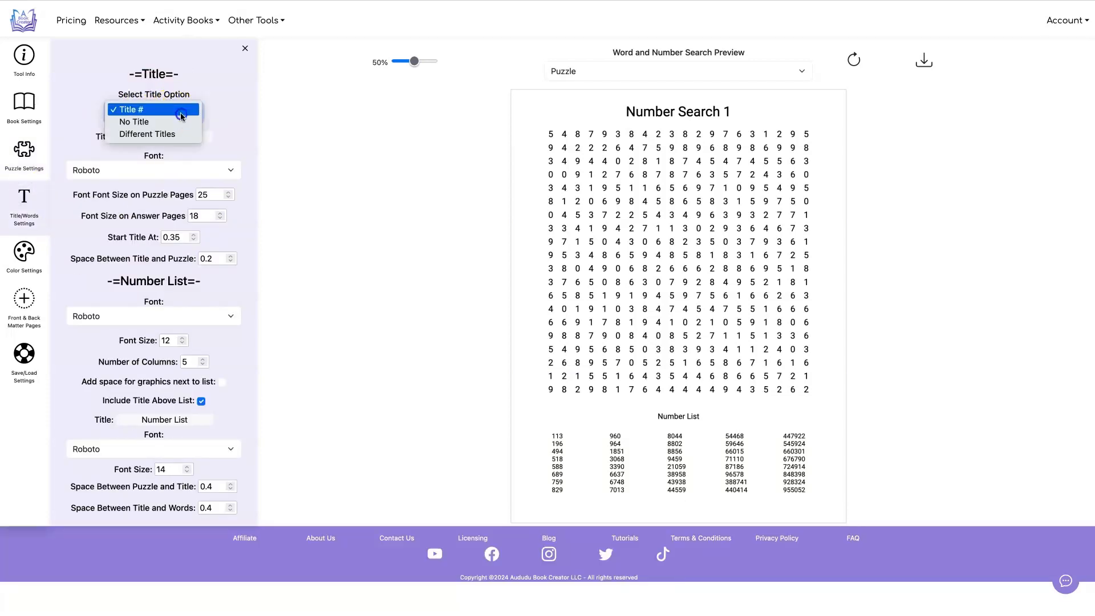
{"action": "left_click", "coordinate": [216, 81]}
{"action": "left_click_drag", "start_coordinate": [132, 137], "coordinate": [204, 137]}
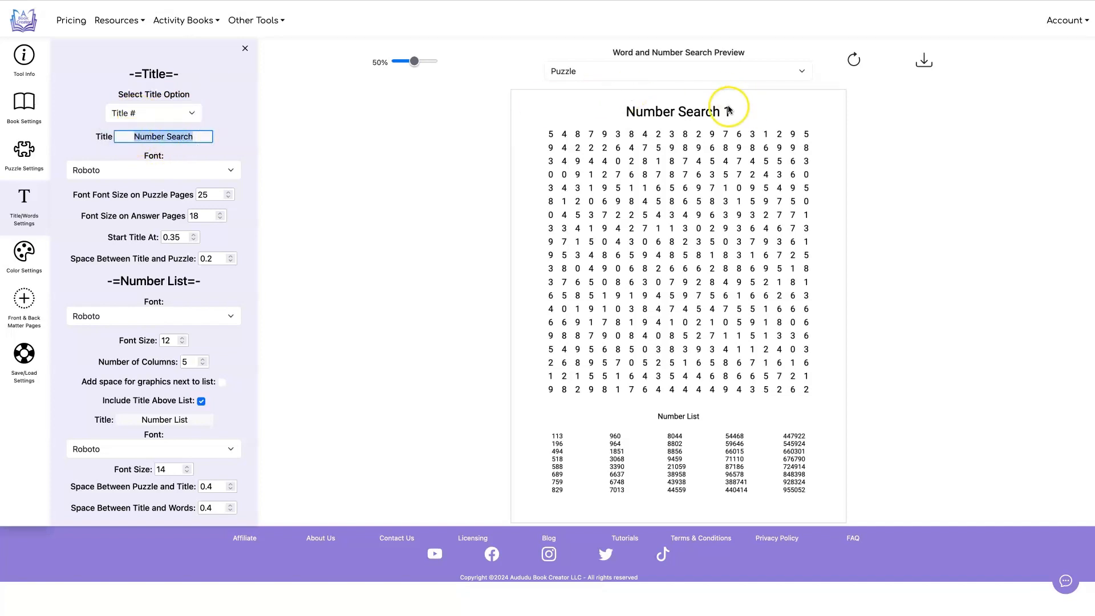
{"action": "left_click", "coordinate": [184, 114]}
{"action": "left_click", "coordinate": [154, 127]}
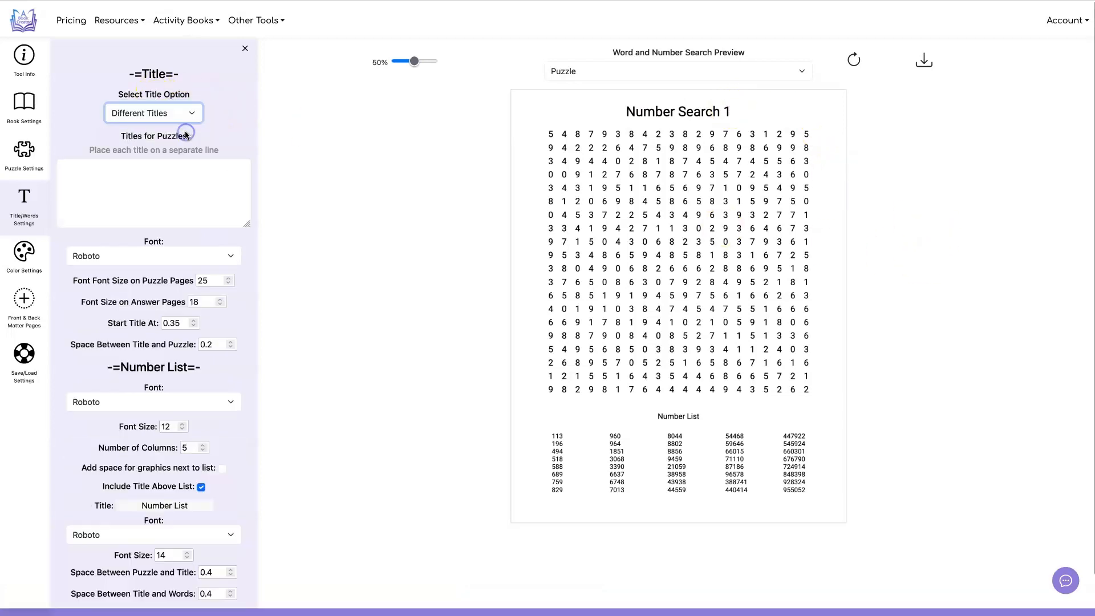
{"action": "left_click", "coordinate": [90, 182]}
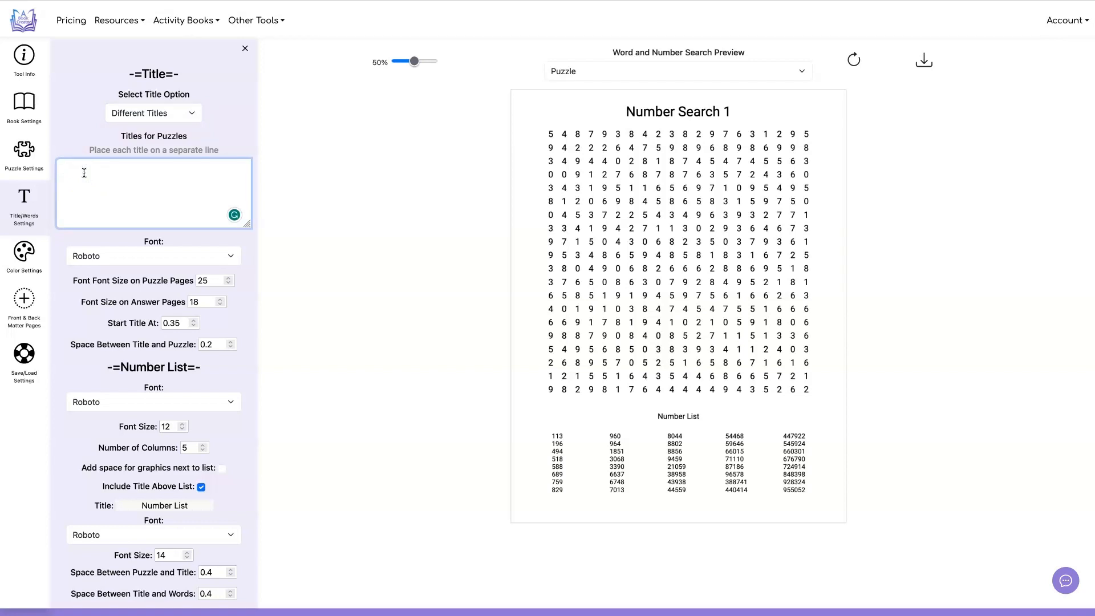
- Try the No Title option, return to Title #, and look at the fonts available for the puzzle title
{"action": "left_click", "coordinate": [183, 114]}
{"action": "left_click", "coordinate": [182, 102]}
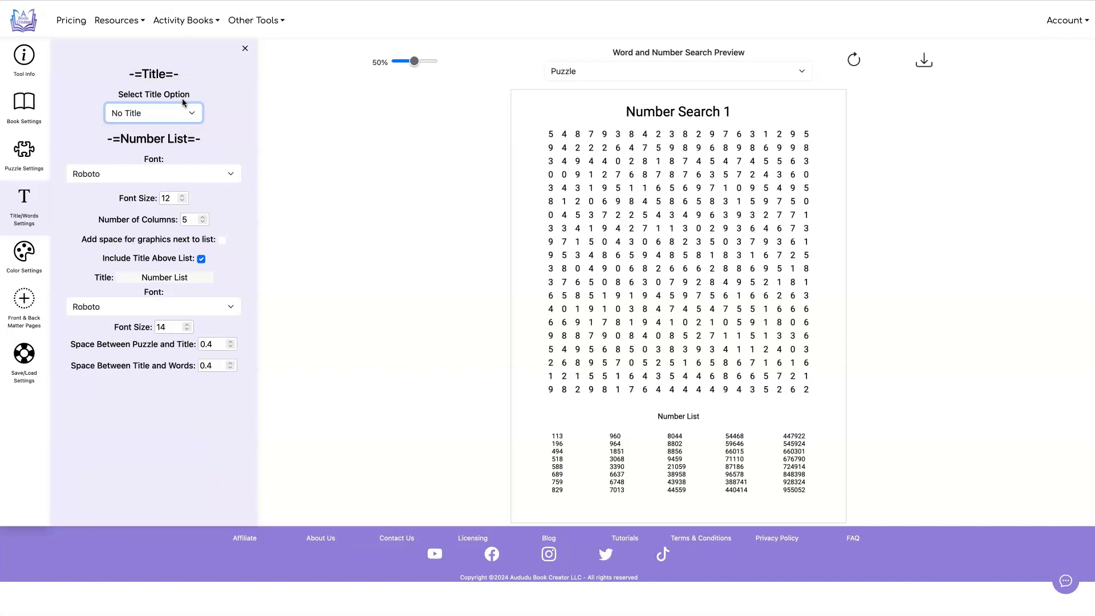
{"action": "left_click", "coordinate": [182, 102]}
{"action": "left_click", "coordinate": [119, 169]}
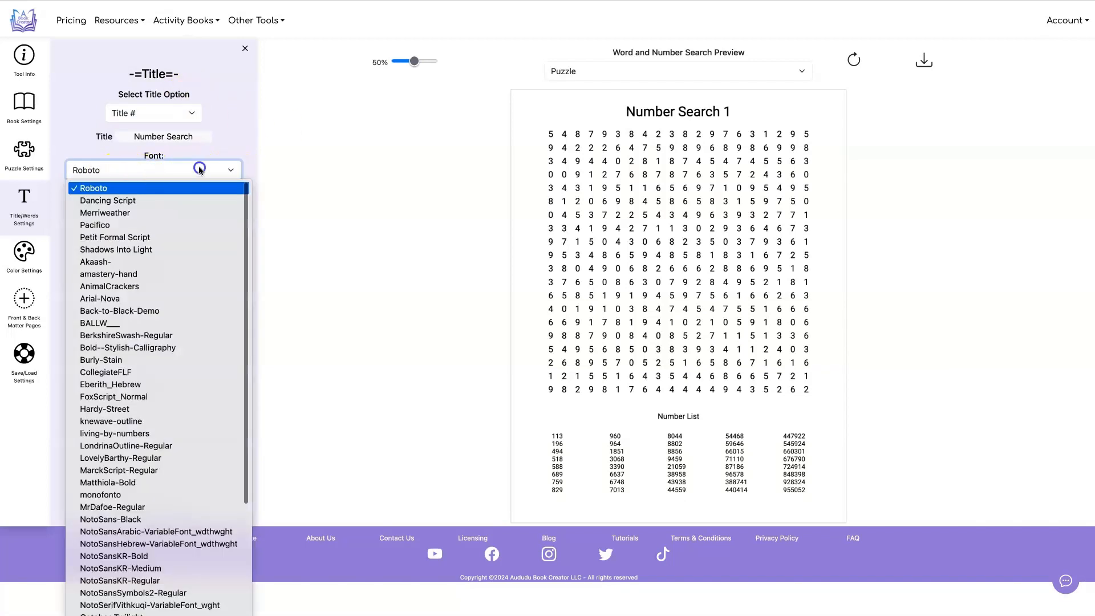
{"action": "left_click", "coordinate": [290, 156]}
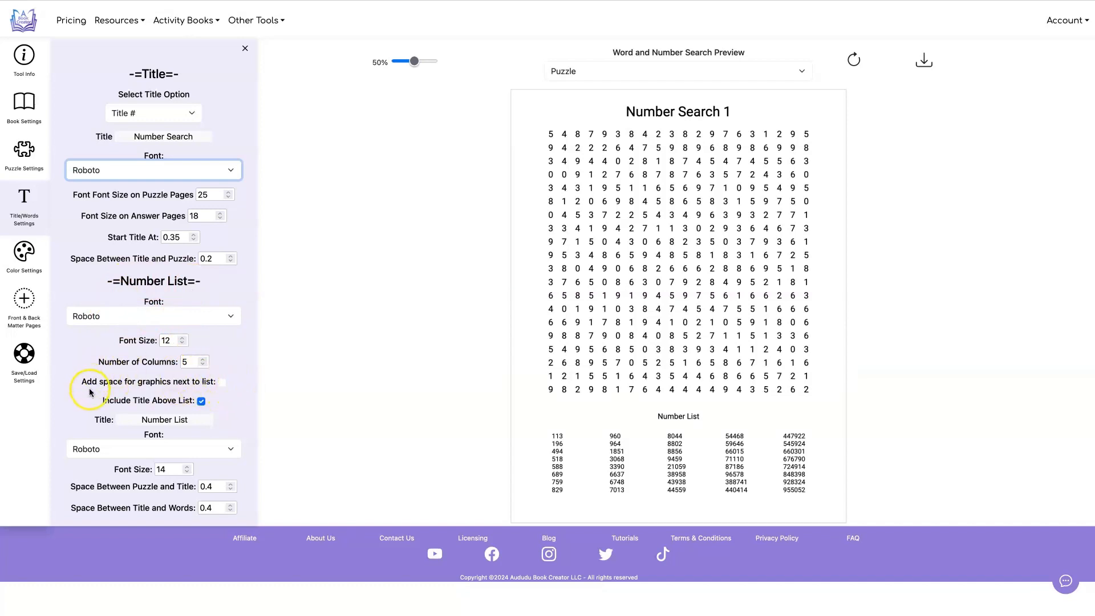
- Add space for graphics next to the number list, refresh the preview, and check which page sides the space can start on
{"action": "left_click", "coordinate": [222, 382]}
{"action": "left_click", "coordinate": [854, 59]}
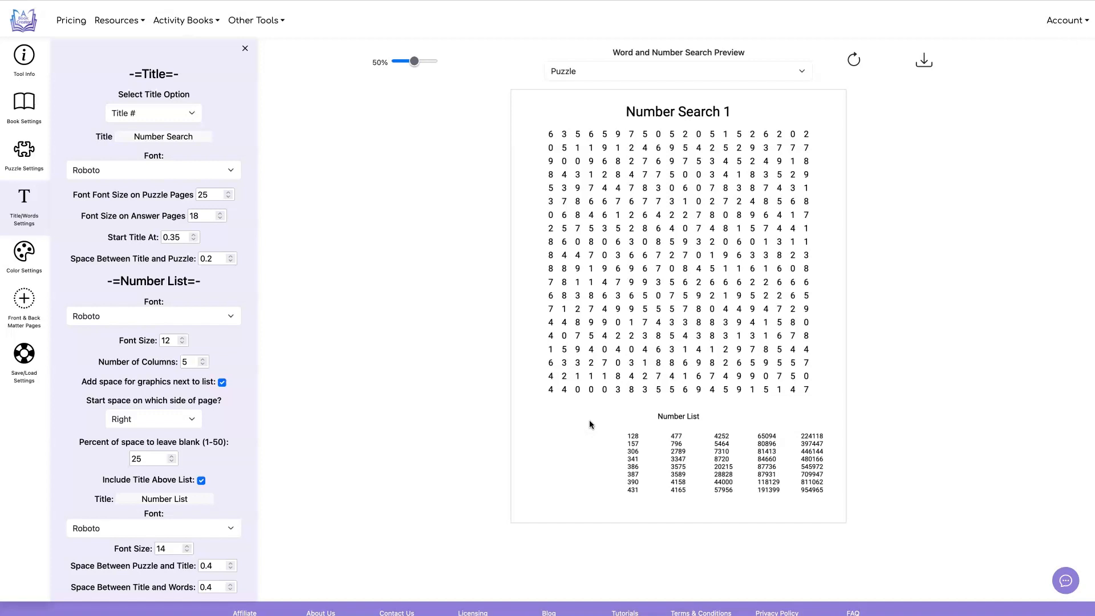
{"action": "left_click", "coordinate": [187, 418]}
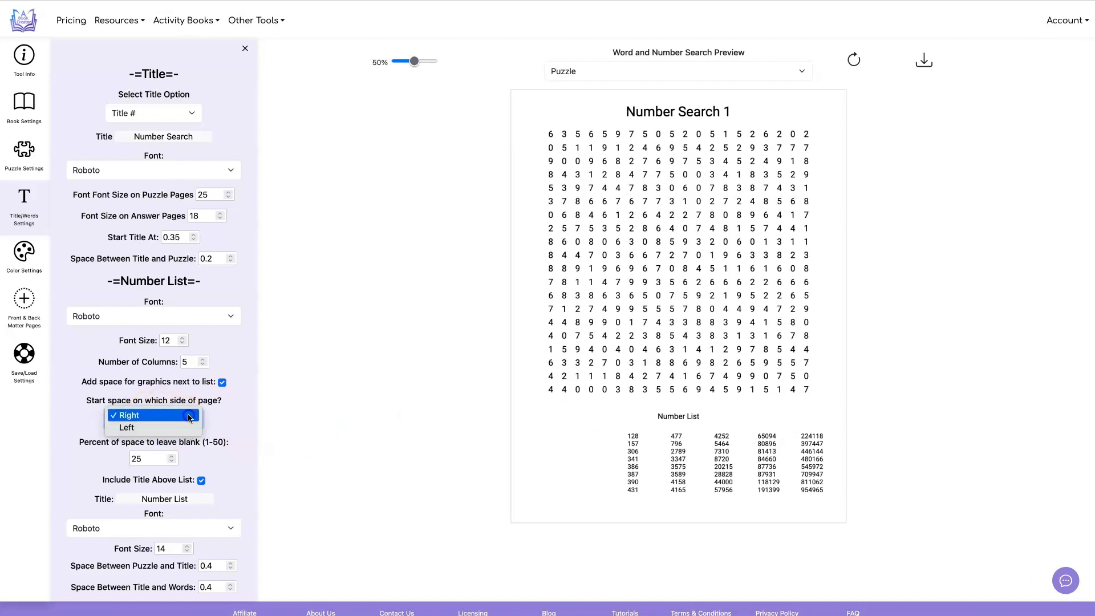
{"action": "left_click", "coordinate": [287, 408]}
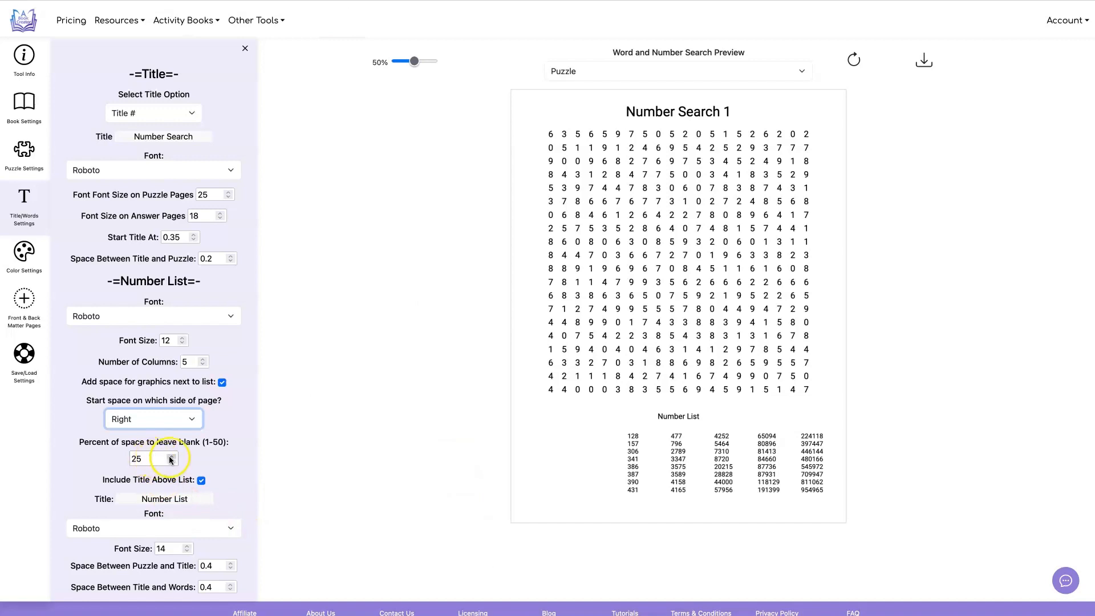
- Set the percent of space to leave blank beside the number list to 50 and refresh the preview
{"action": "left_click_drag", "start_coordinate": [161, 458], "coordinate": [106, 456]}
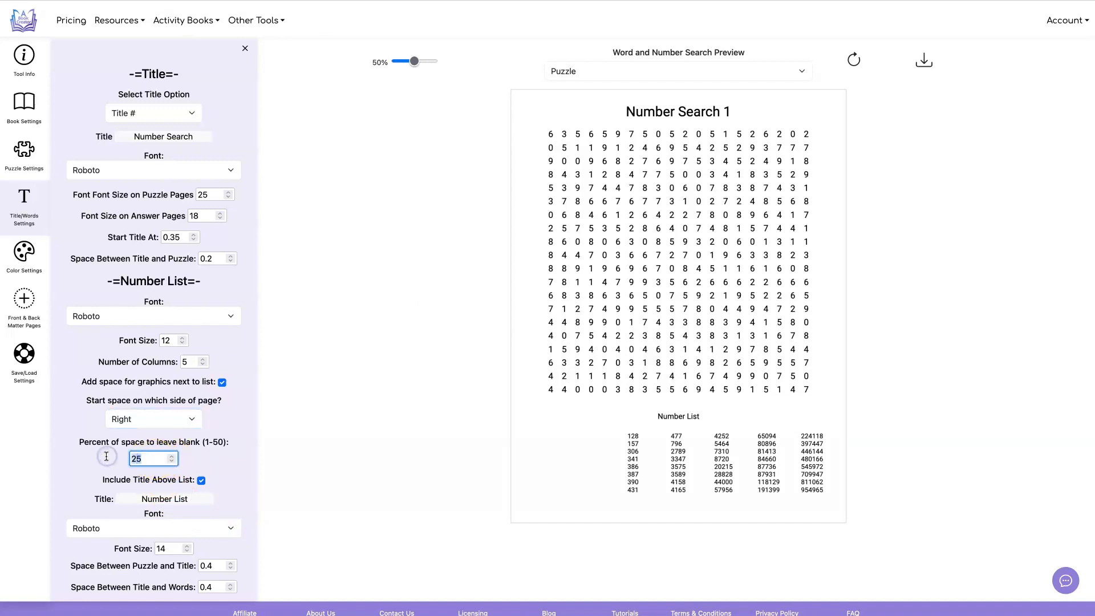
{"action": "type", "text": "50"}
{"action": "left_click", "coordinate": [318, 425]}
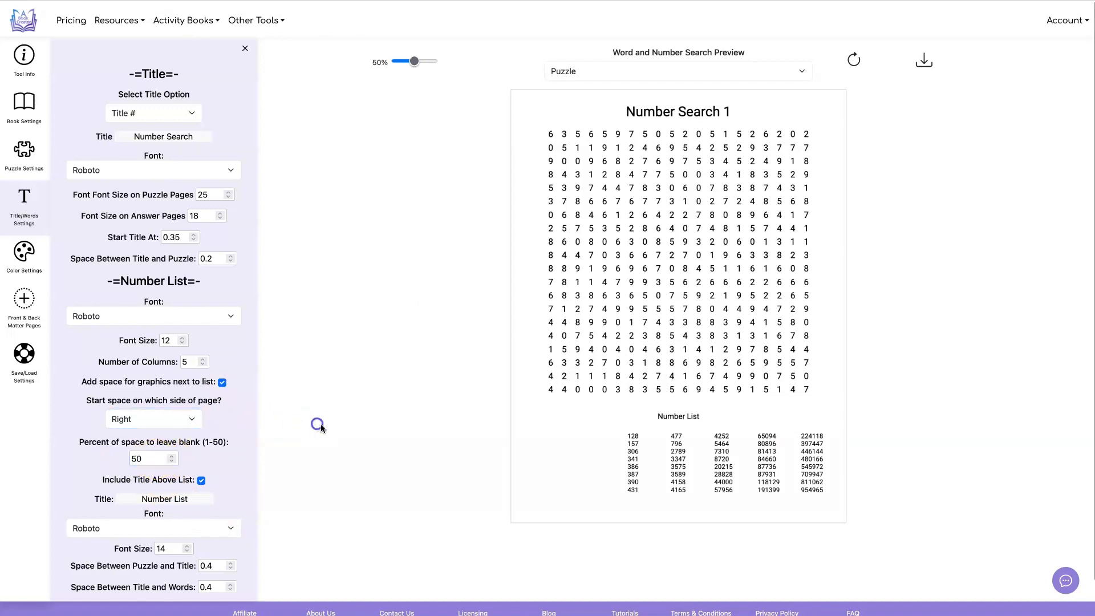
{"action": "left_click", "coordinate": [853, 59]}
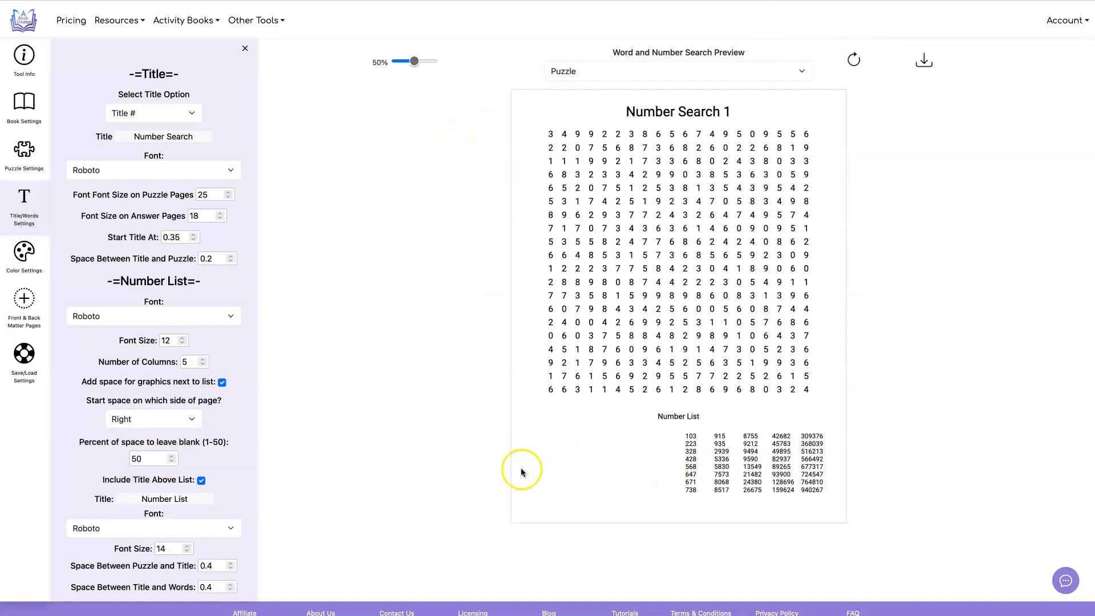
- Remove the space for graphics next to the number list and refresh the puzzle preview
{"action": "left_click", "coordinate": [223, 382]}
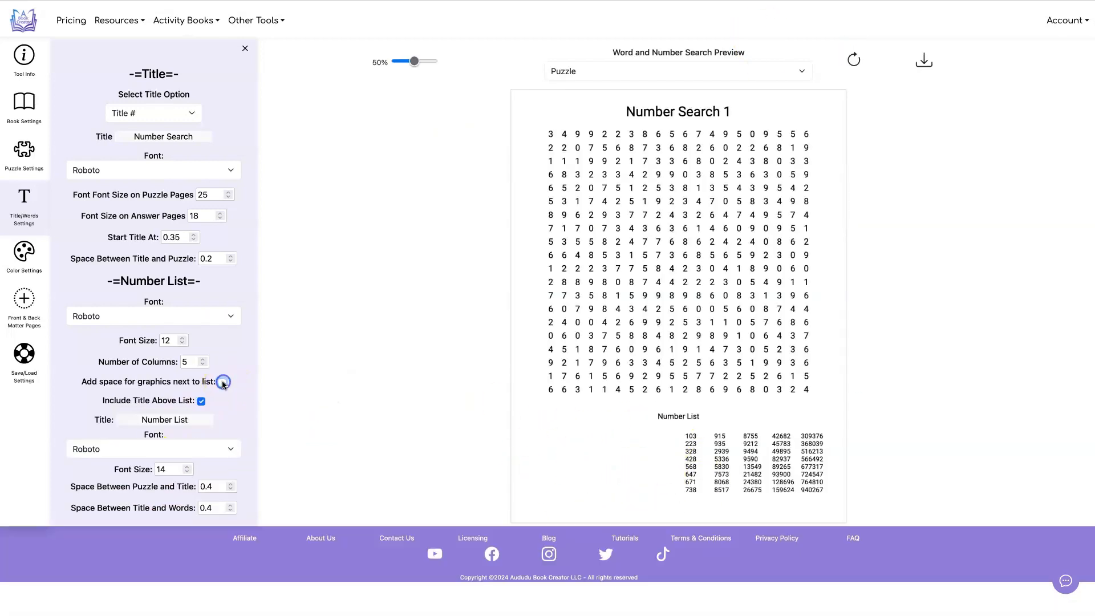
{"action": "triple_click", "coordinate": [183, 420]}
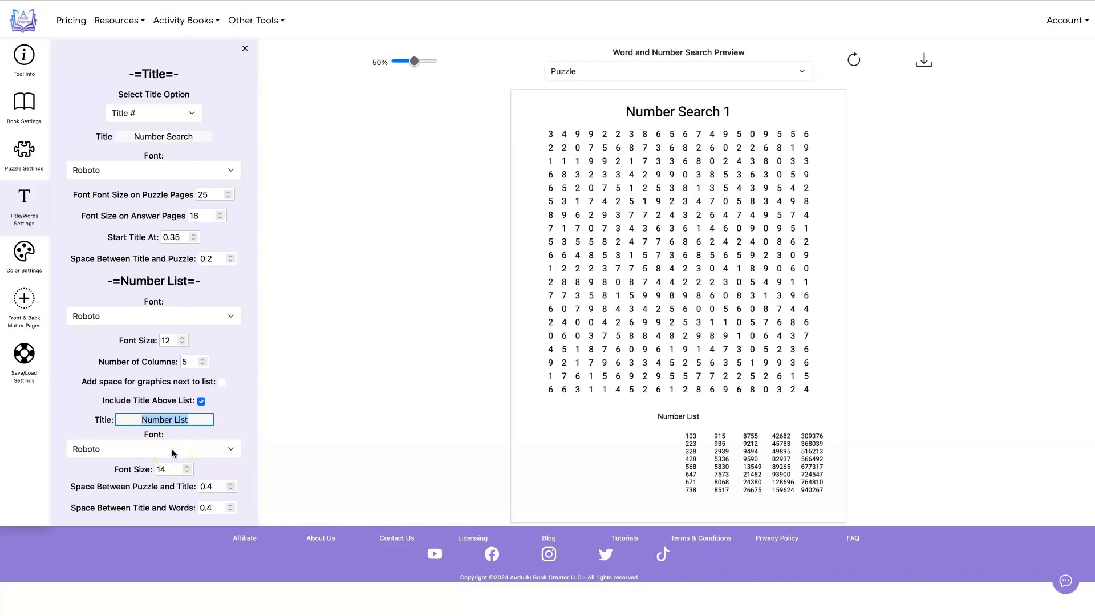
{"action": "left_click", "coordinate": [854, 59]}
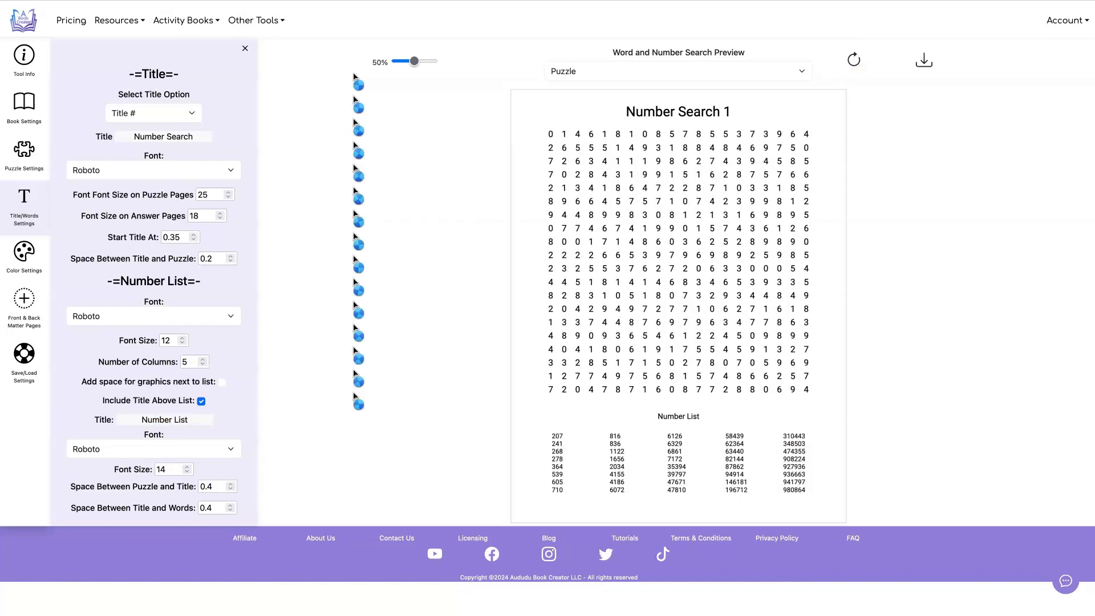